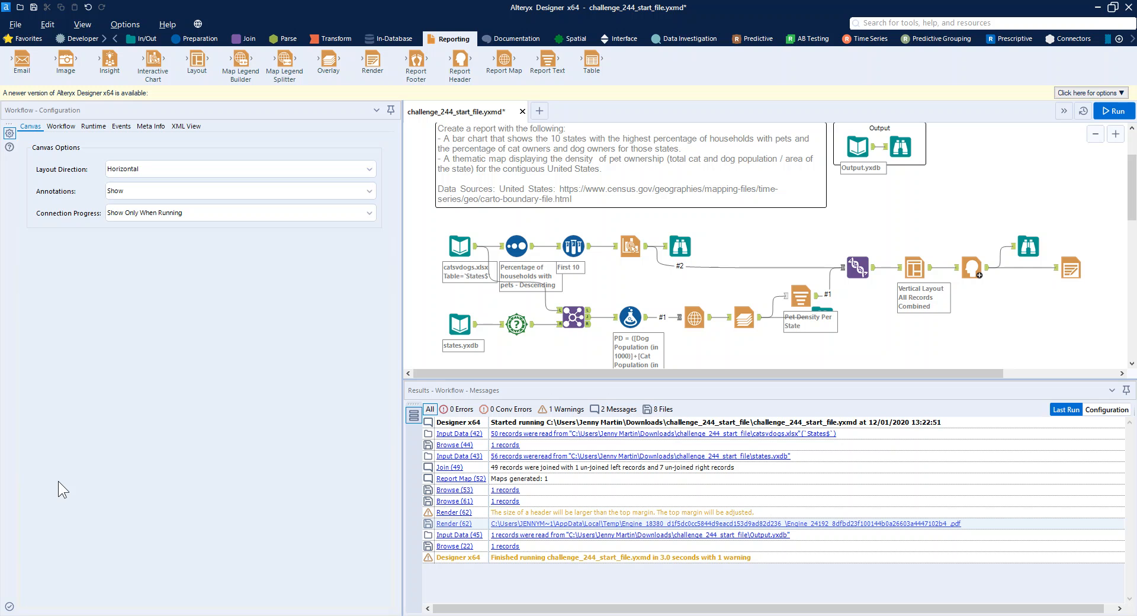
Examine the records and fields output by the catsvdogs.xlsx input
left_click(478, 254)
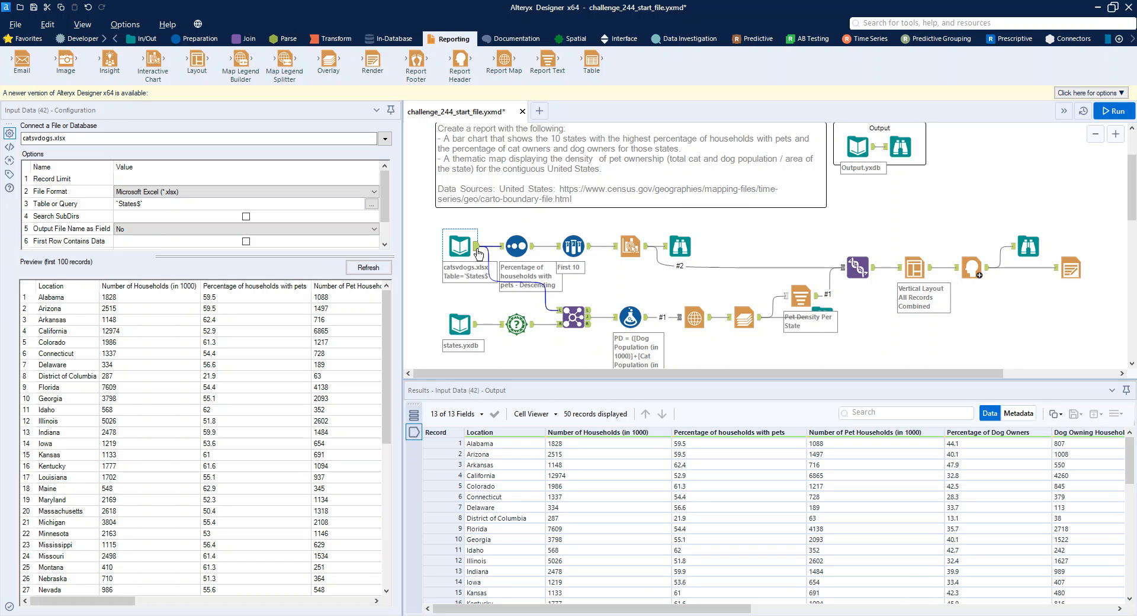
scroll(524, 503, "down", 7)
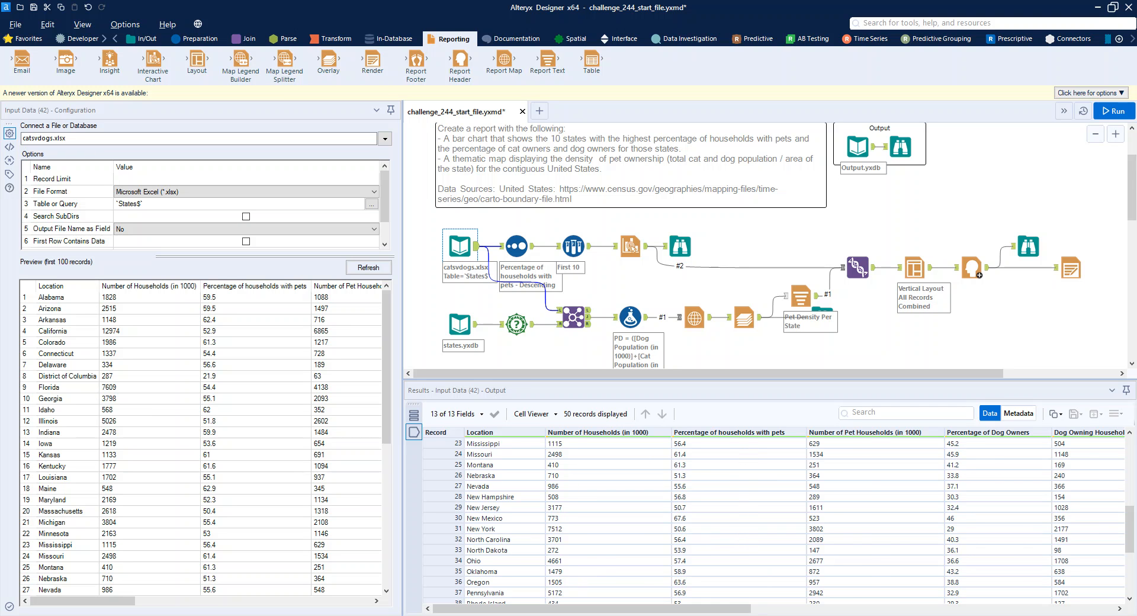
left_click_drag(760, 610, 917, 610)
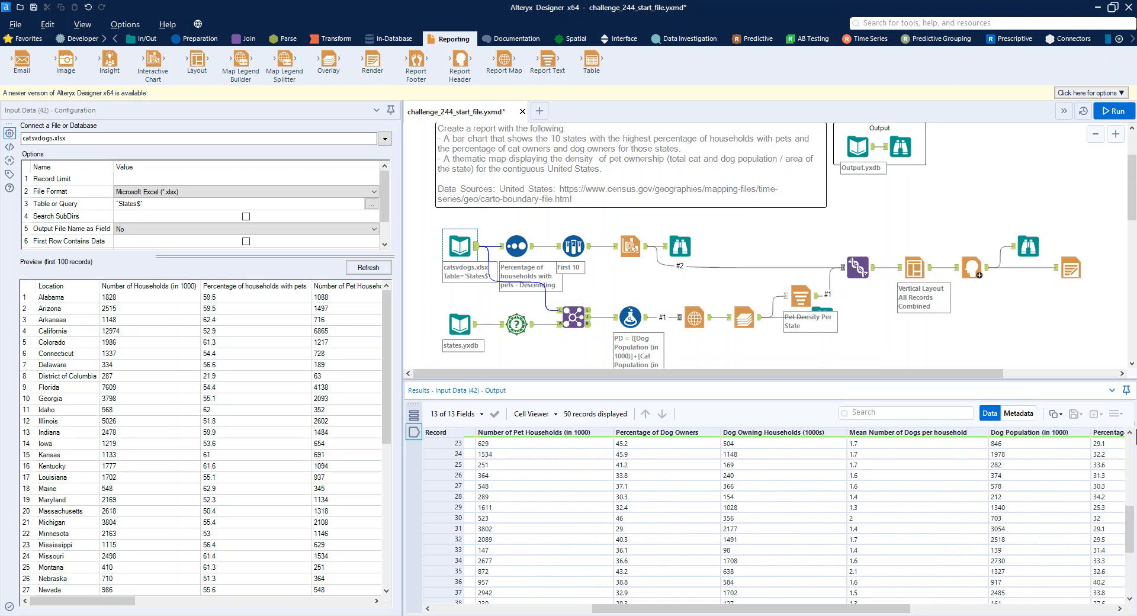
Review the sort field and order in the Sort tool and the row selection in the Sample tool
left_click(513, 237)
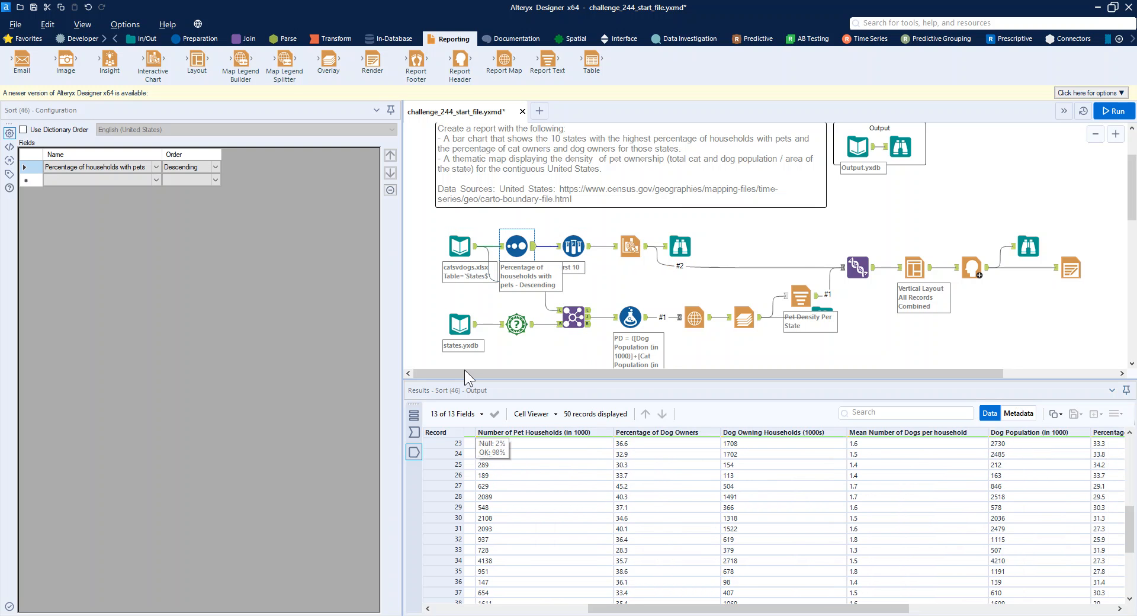
left_click(90, 165)
left_click(583, 237)
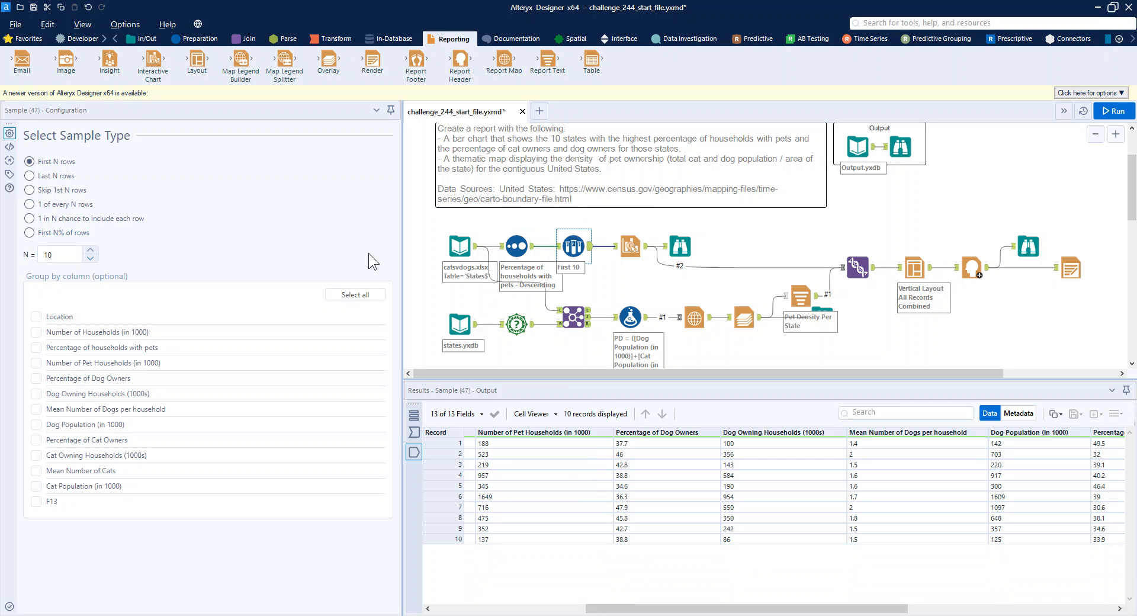
Open the Interactive Chart configuration and inspect the type and X and Y fields of the pet household, Dog Owners and Cat Owners layers
left_click(631, 250)
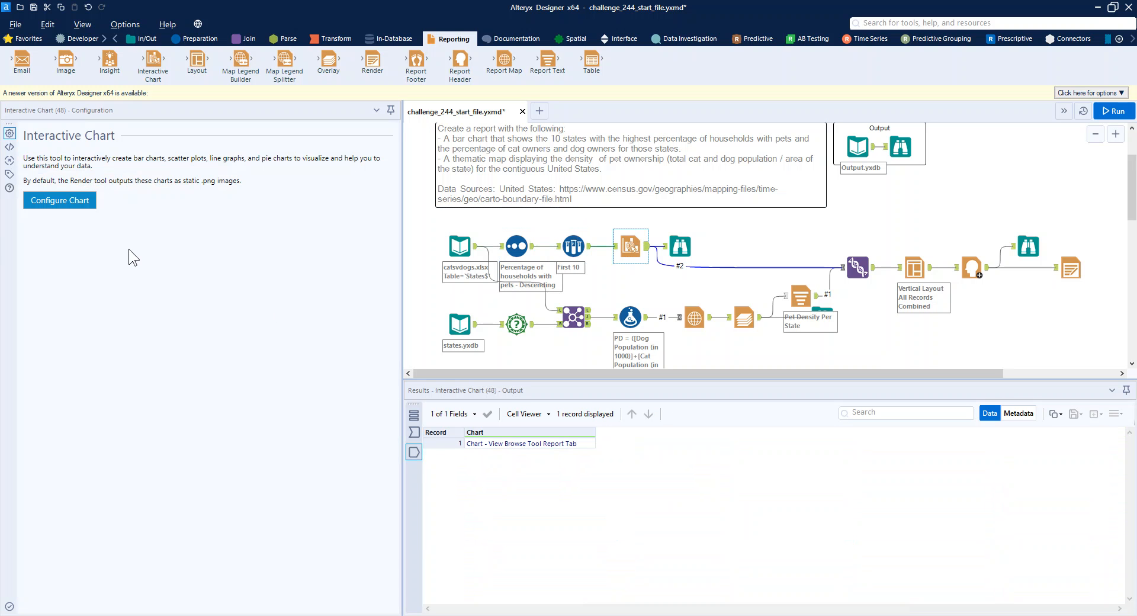
left_click(60, 208)
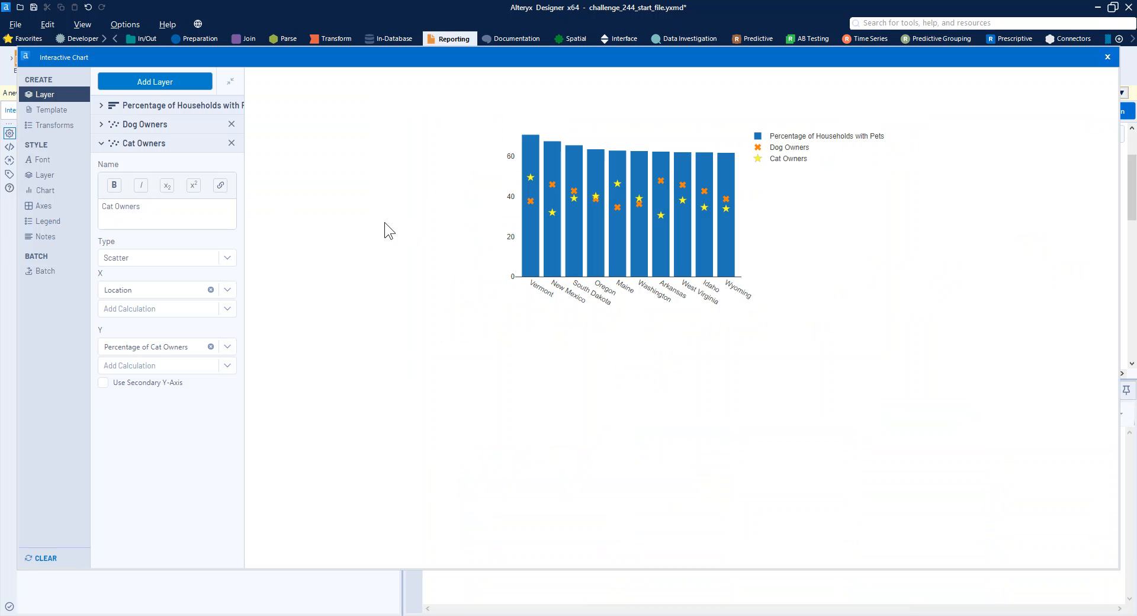
left_click(127, 108)
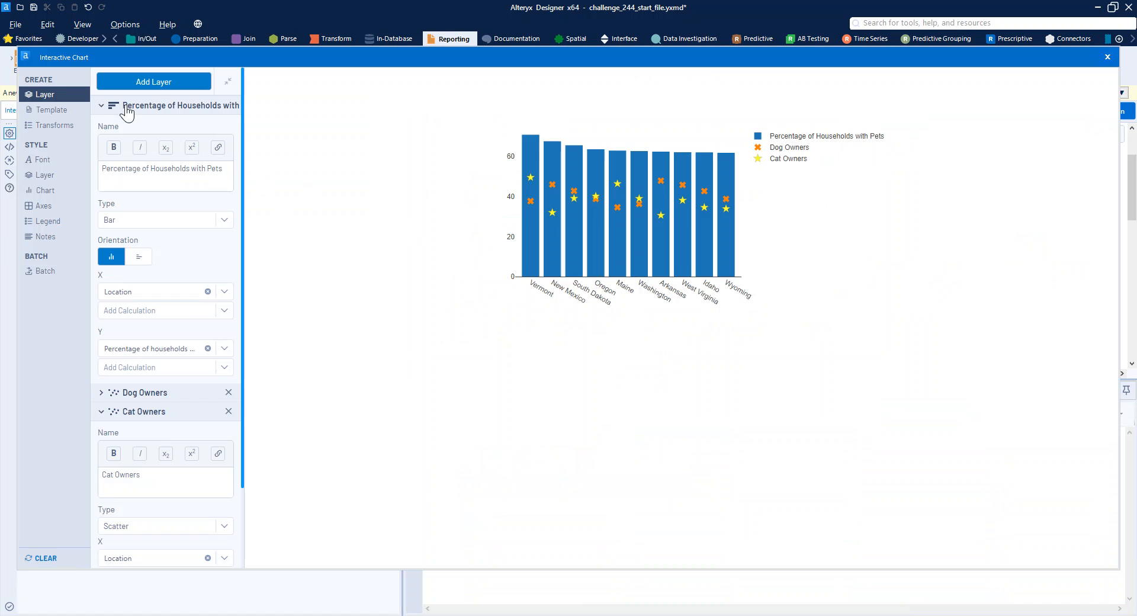
mouse_move(530, 139)
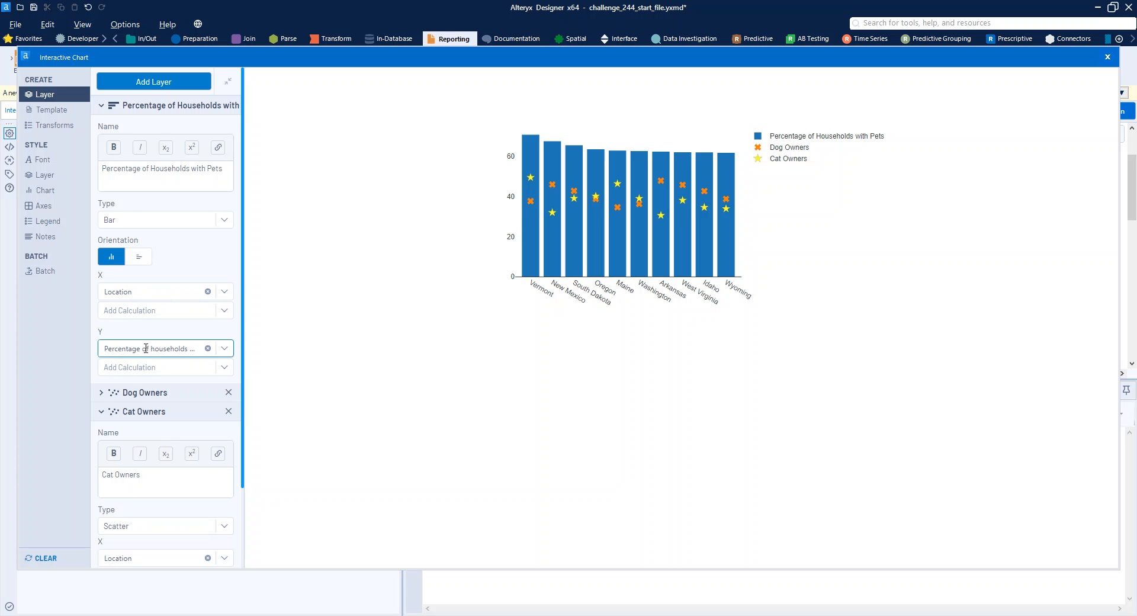
left_click(112, 105)
left_click(129, 124)
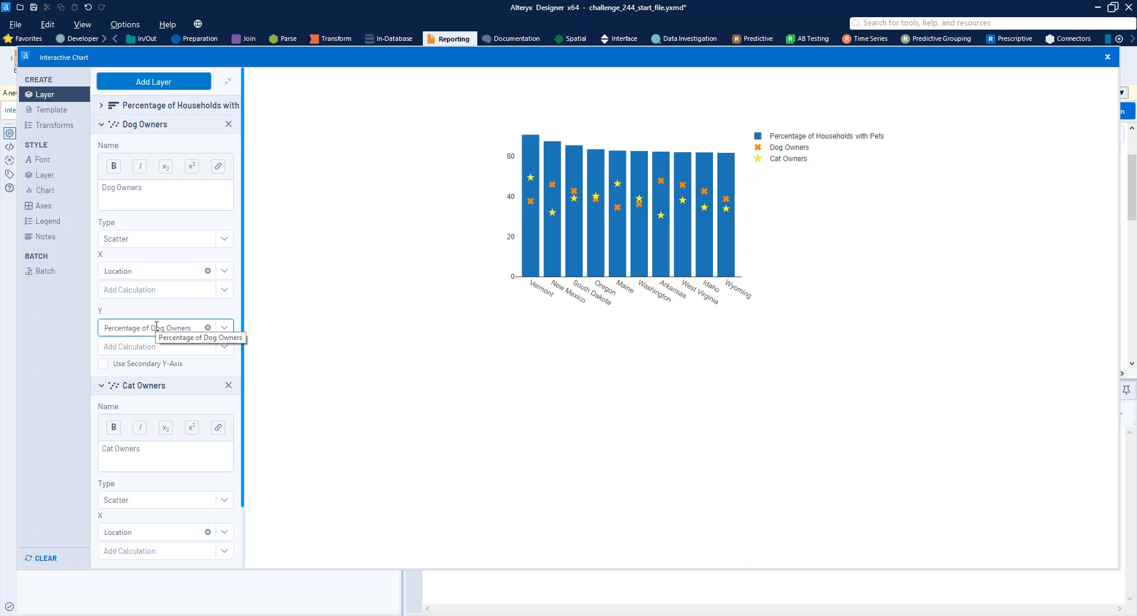
scroll(155, 409, "down", 3)
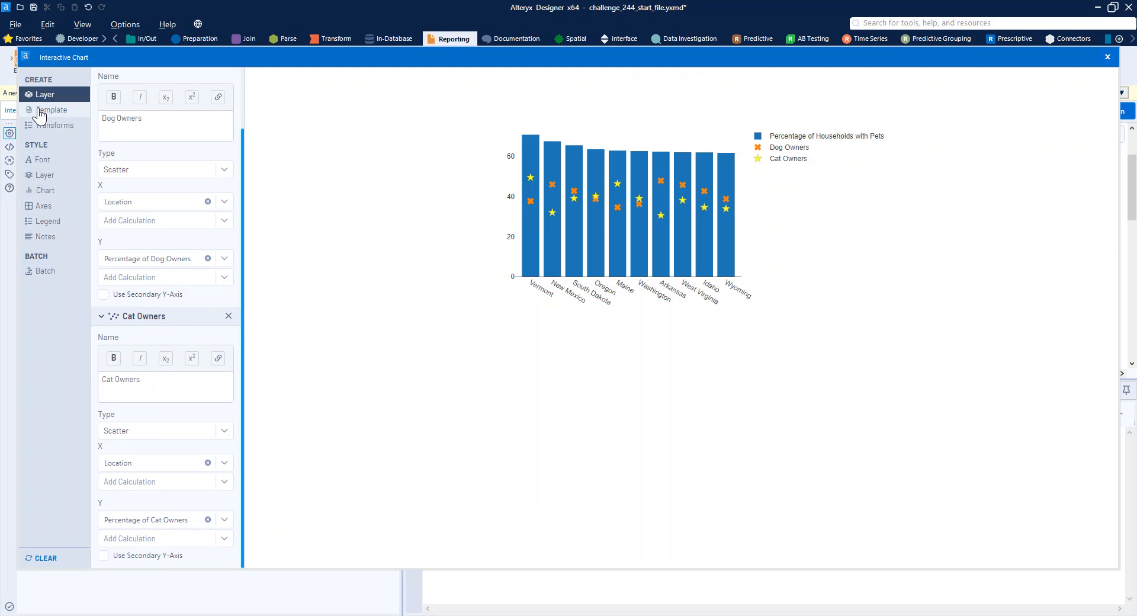
Inspect the style settings of the chart layers, including marker colour, size, symbol and border for Dog Owners and Cat Owners
left_click(58, 176)
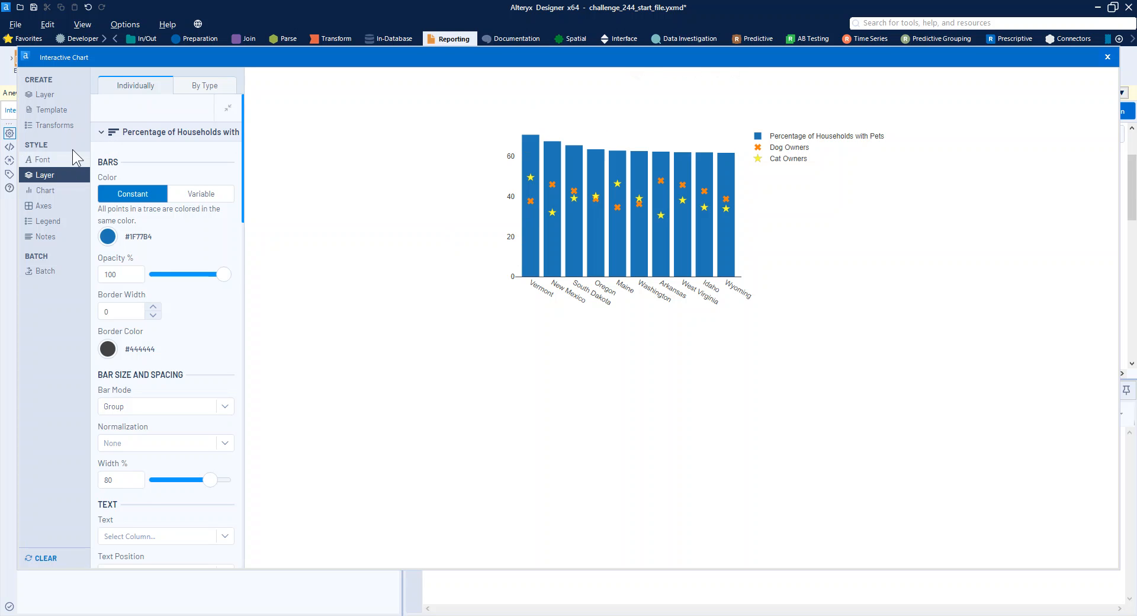
left_click(104, 136)
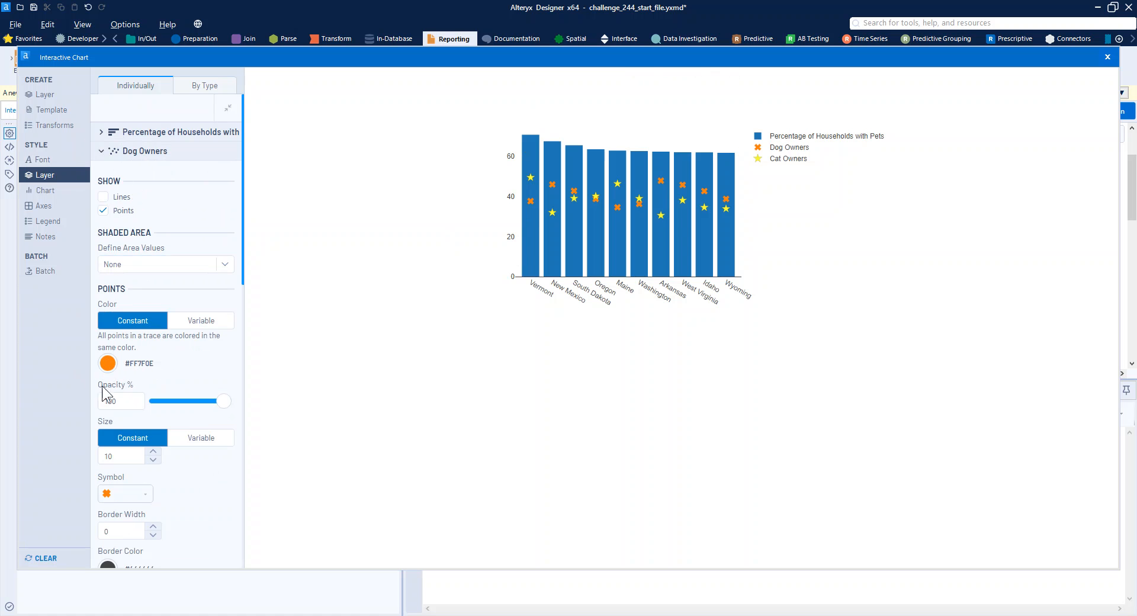
scroll(177, 368, "down", 2)
left_click(134, 377)
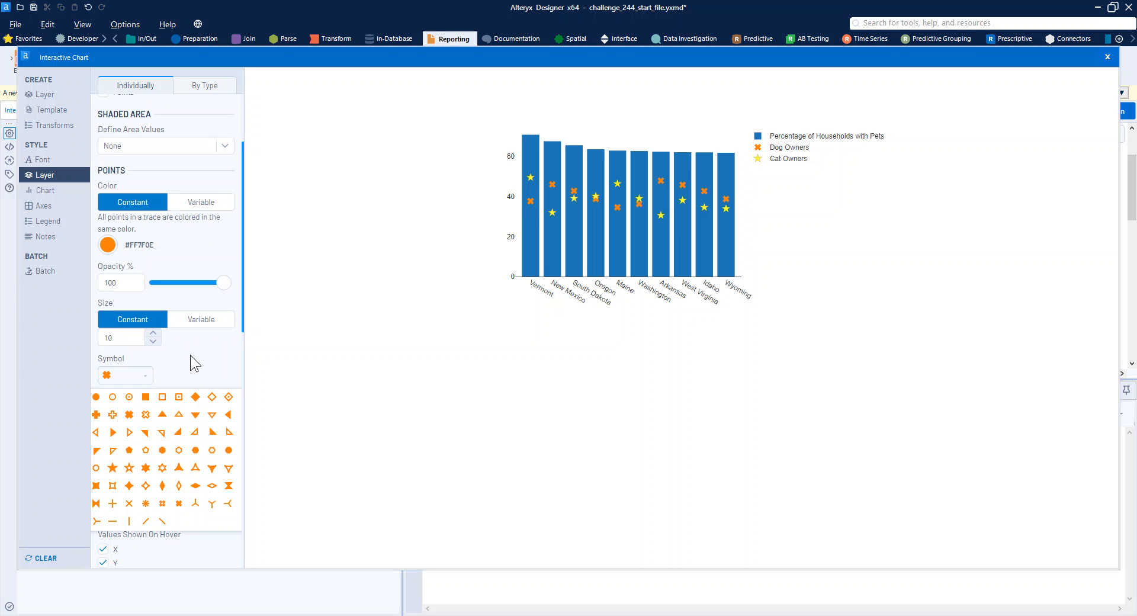
left_click(145, 376)
scroll(133, 409, "down", 5)
scroll(125, 494, "down", 4)
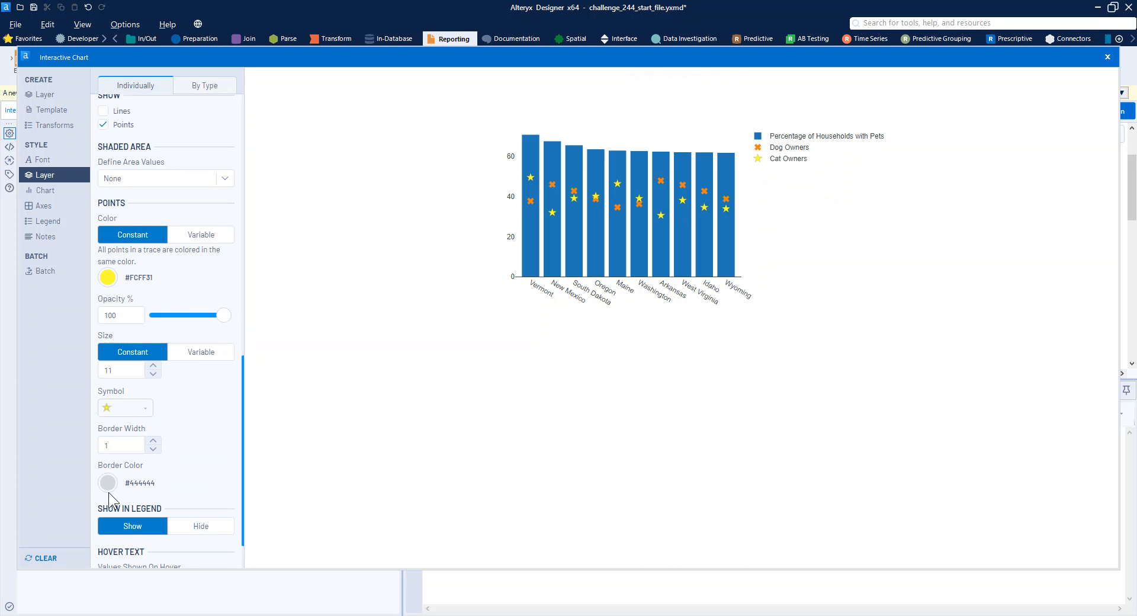
left_click(153, 449)
scroll(183, 415, "down", 1)
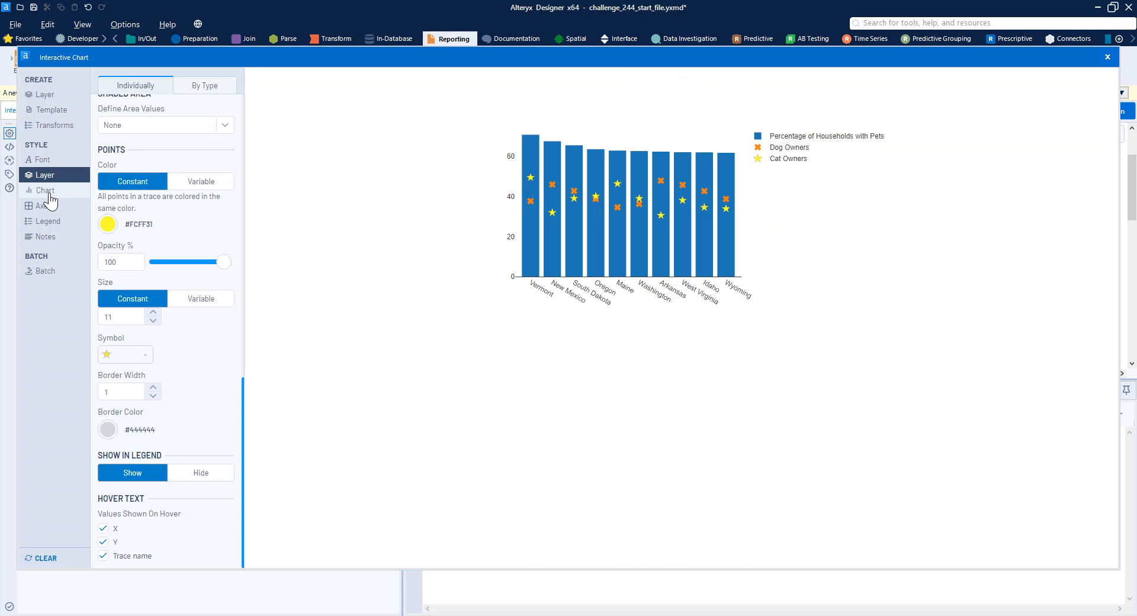
Check the chart's display size units and margins, and close the Interactive Chart configuration
left_click(48, 190)
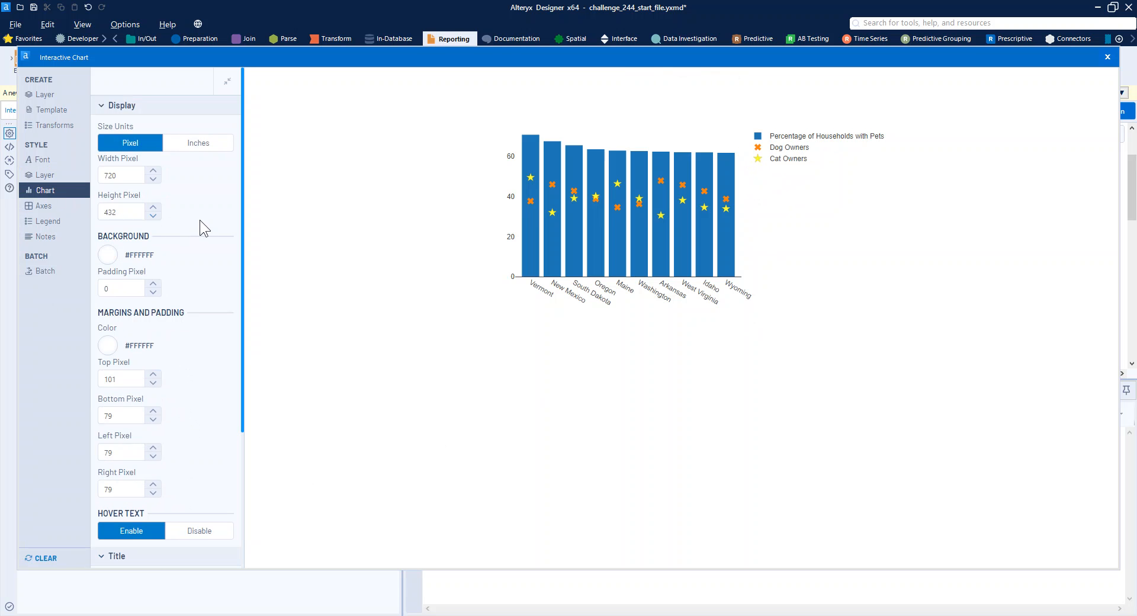
left_click(180, 144)
left_click(146, 146)
left_click(1107, 57)
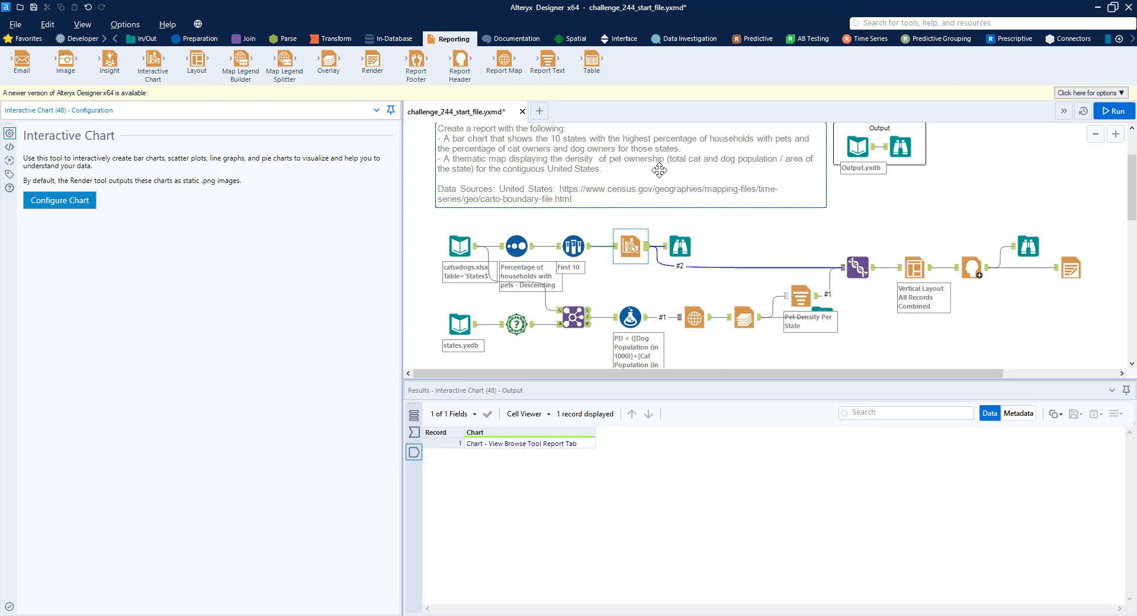
Review the Spatial Info area output, the Join fields and the PD expression in the Formula tool
left_click(514, 323)
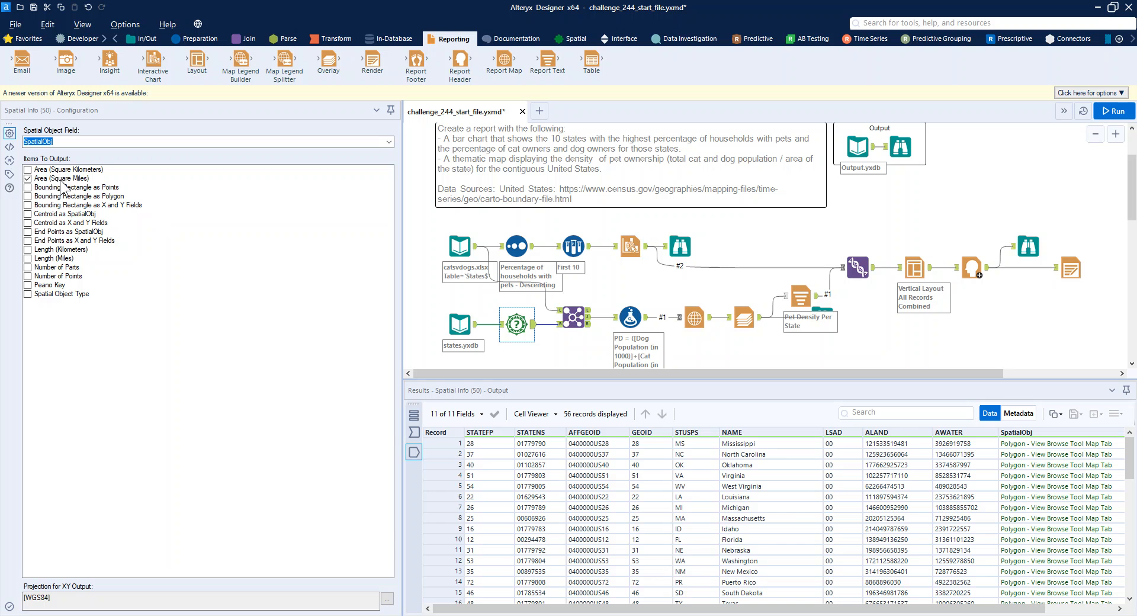
left_click(573, 317)
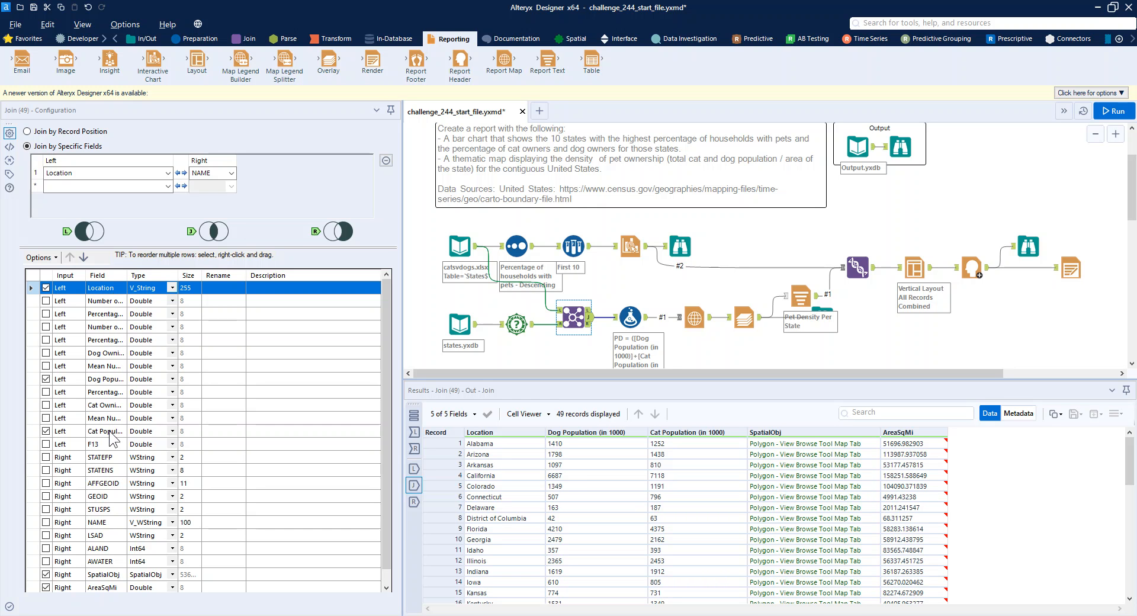
scroll(113, 444, "down", 1)
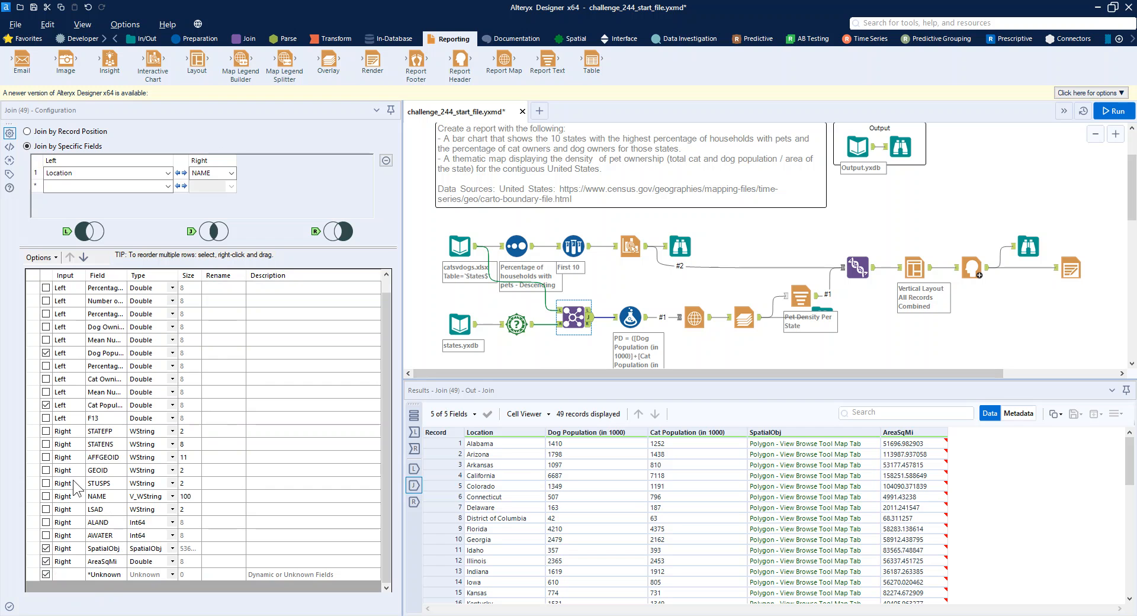
left_click(630, 317)
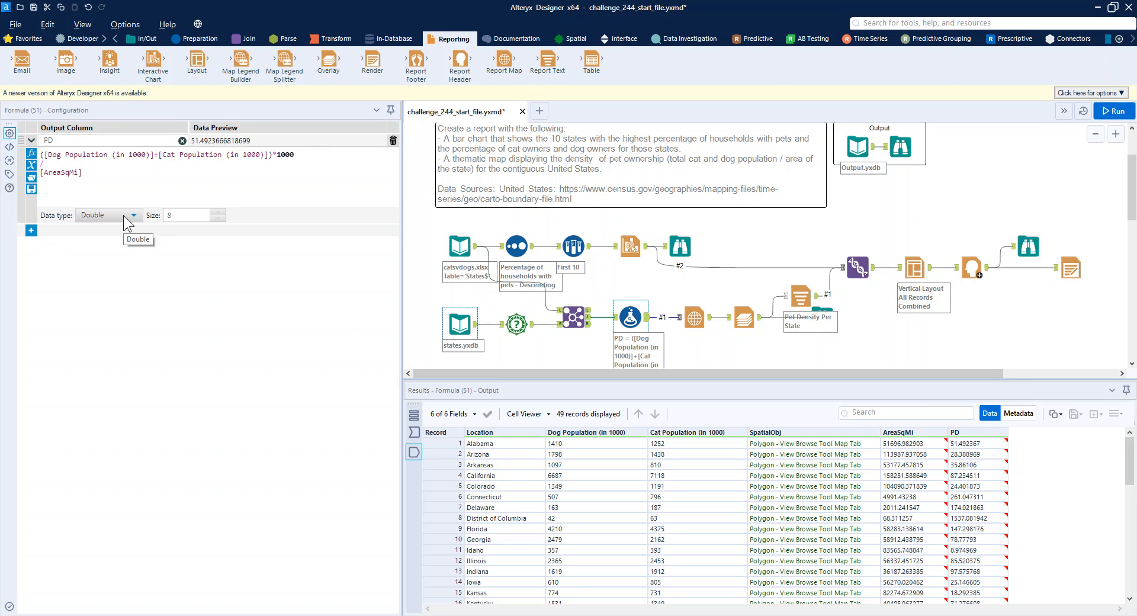
Inspect the Report Map's size settings and the spatial and thematic fields of data connection #1
left_click(691, 314)
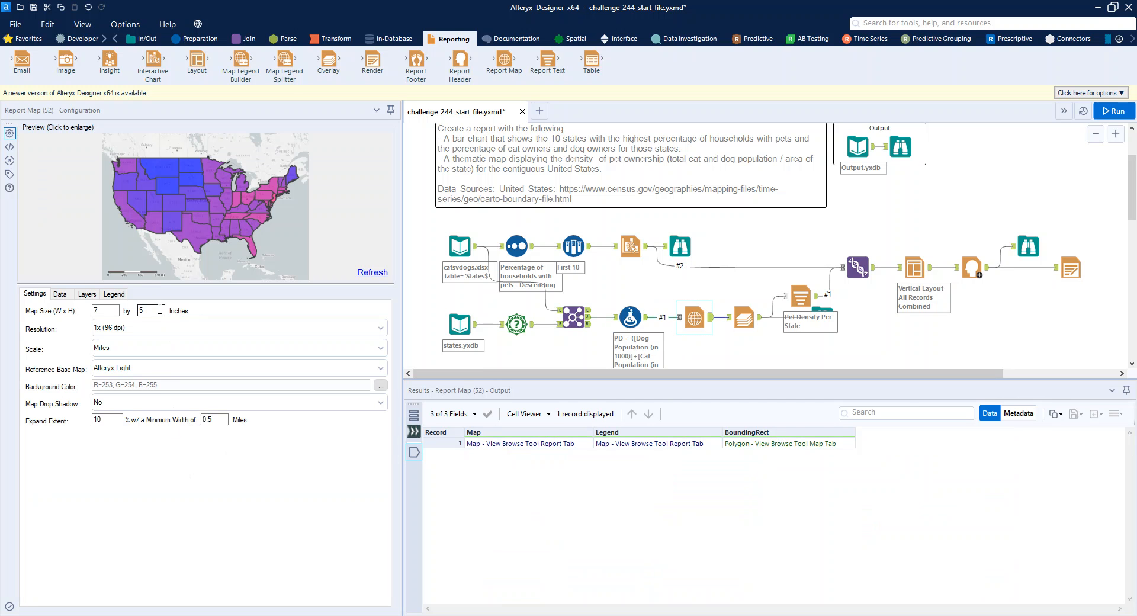
left_click(60, 295)
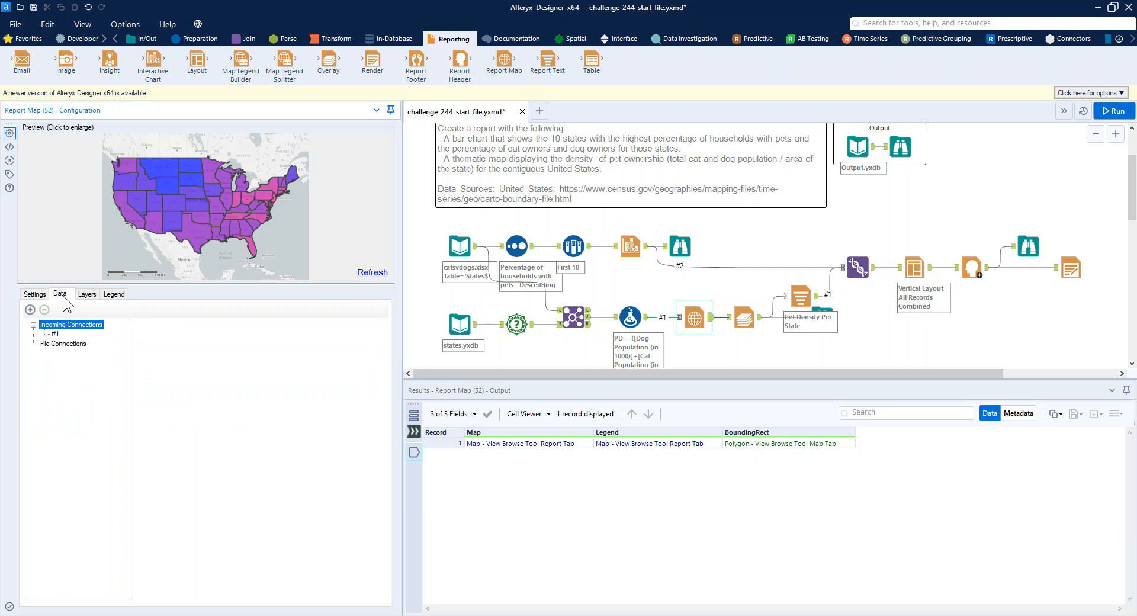
left_click(55, 333)
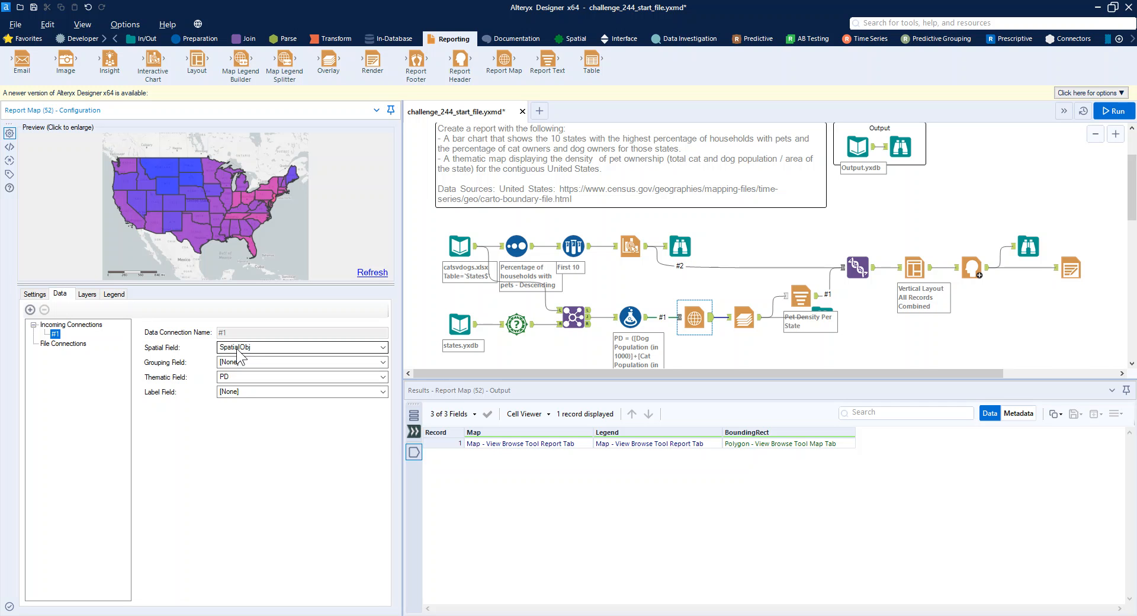
Inspect the Report Map's PD polygon layer, its theme tiling and colour settings, and the legend settings
left_click(86, 297)
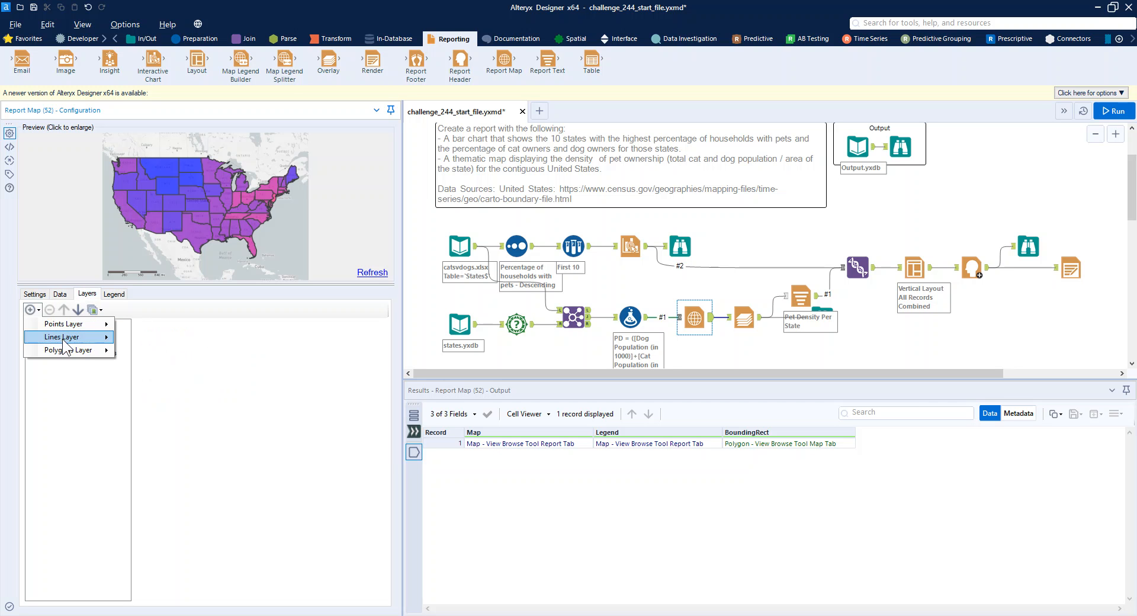
mouse_move(73, 354)
left_click(71, 418)
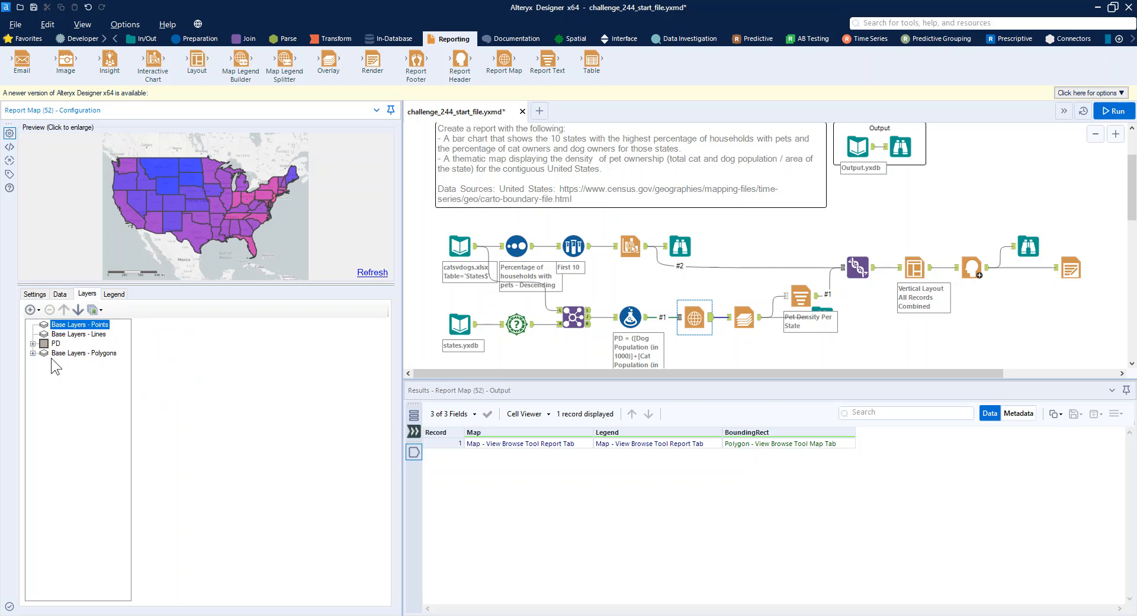
left_click(33, 344)
left_click(56, 343)
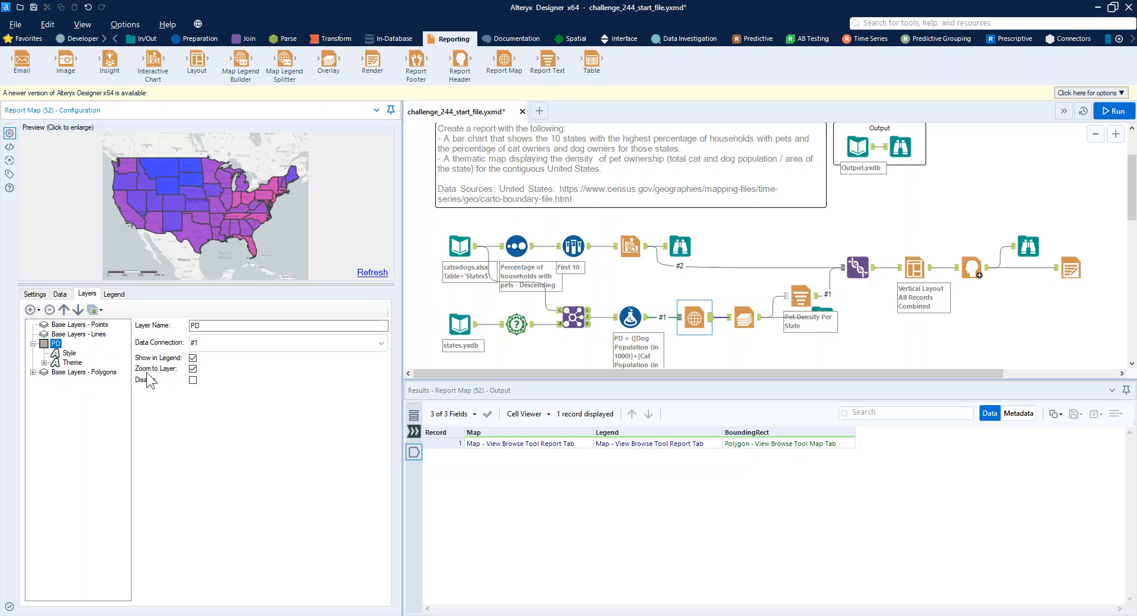
left_click(44, 363)
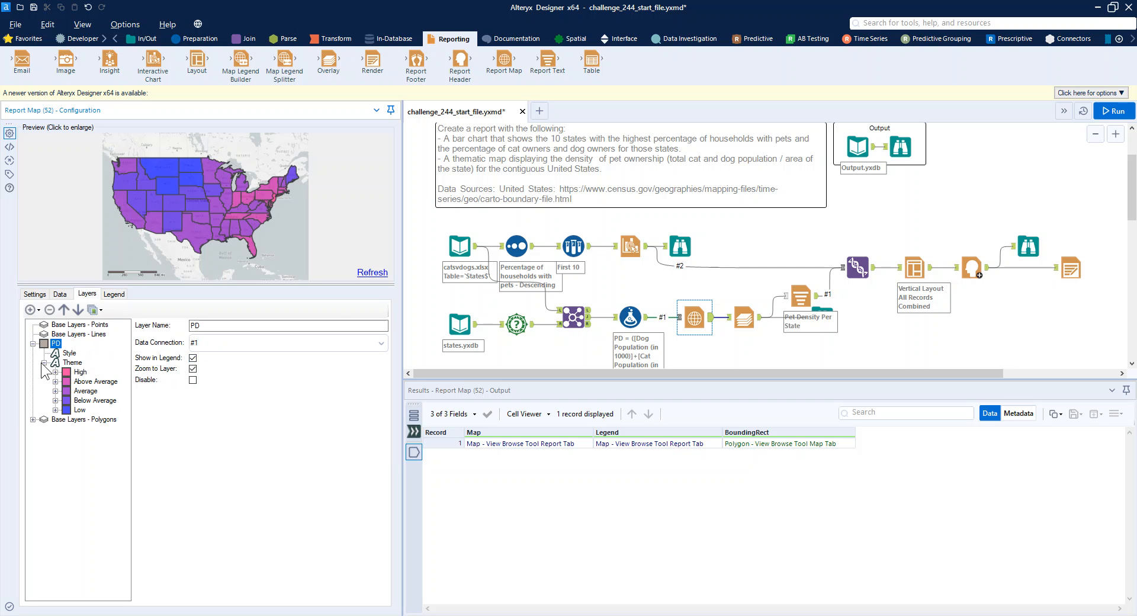
left_click(72, 362)
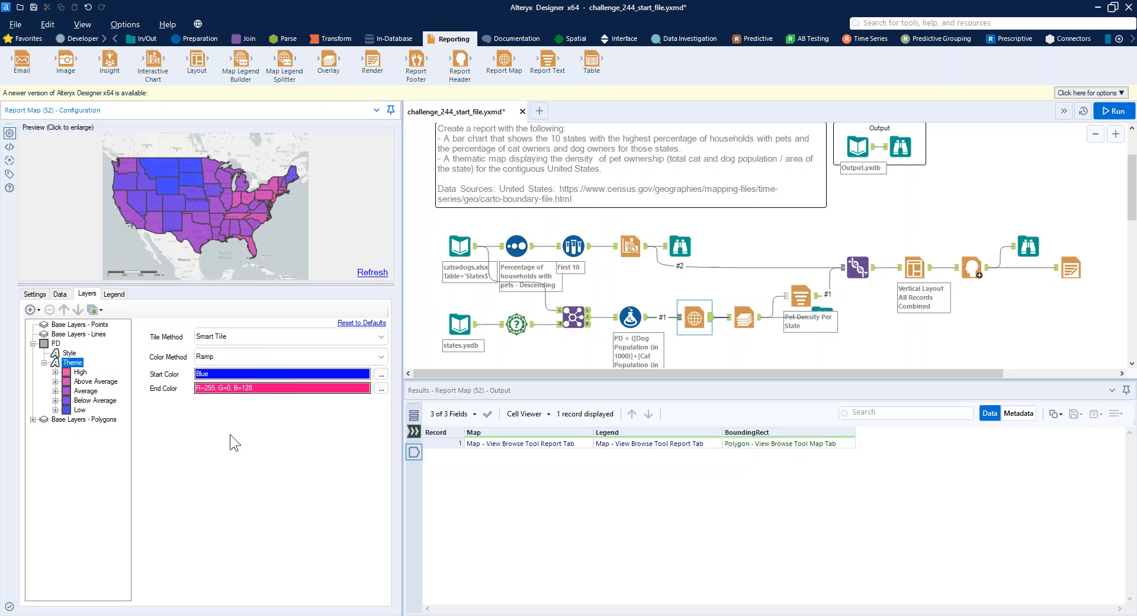
left_click(123, 292)
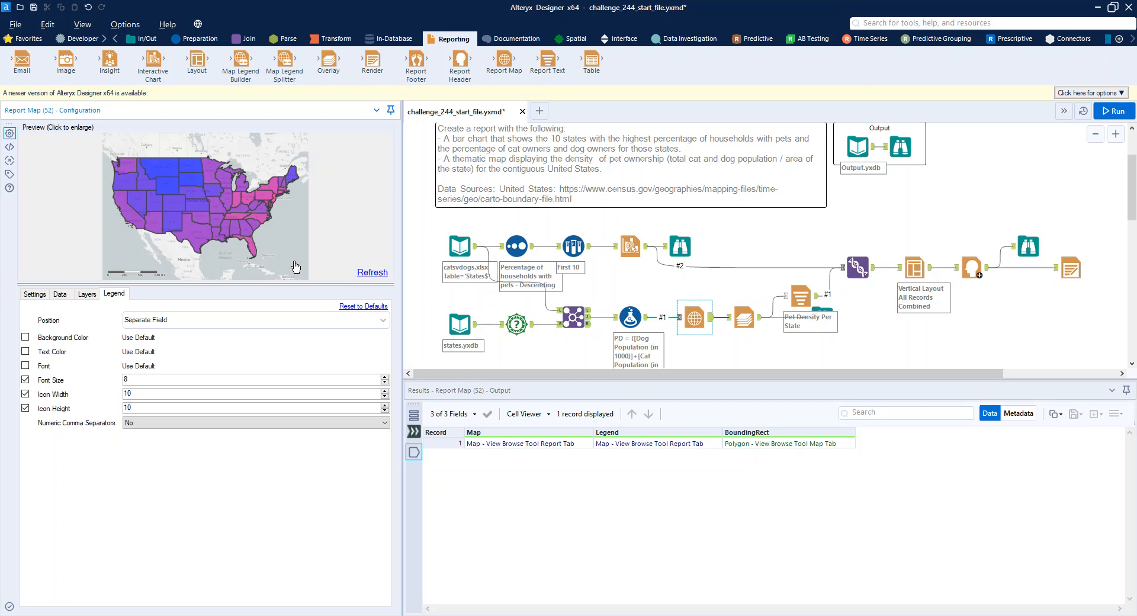
Check the legend placement and padding in the Overlay tool, view the browsed map, and recheck the Report Map's legend settings
left_click(743, 318)
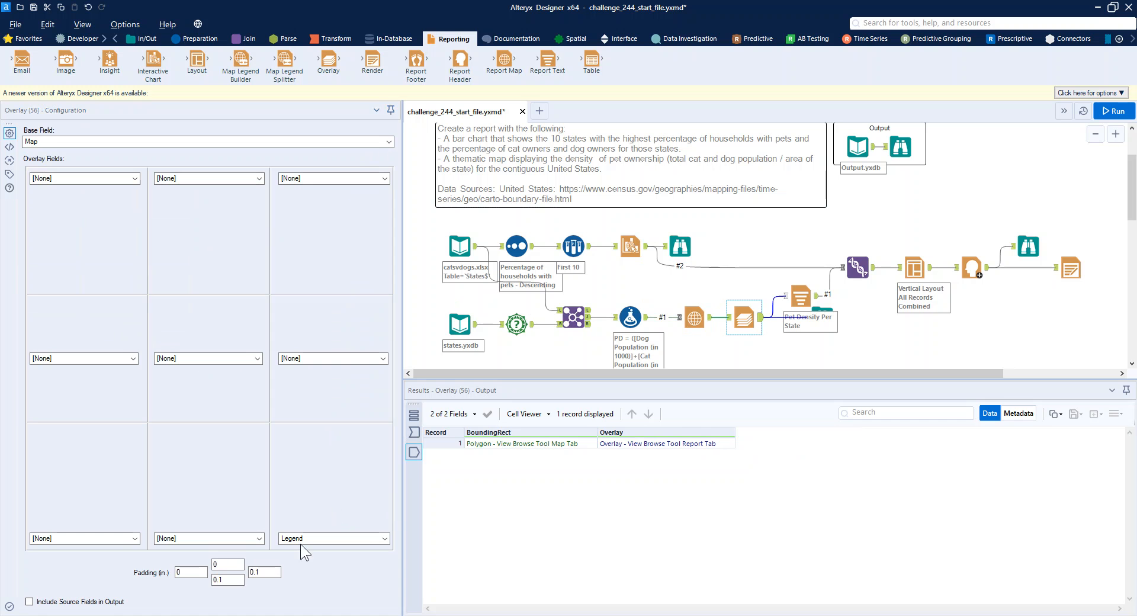
left_click(234, 579)
left_click(823, 311)
left_click_drag(243, 600, 299, 600)
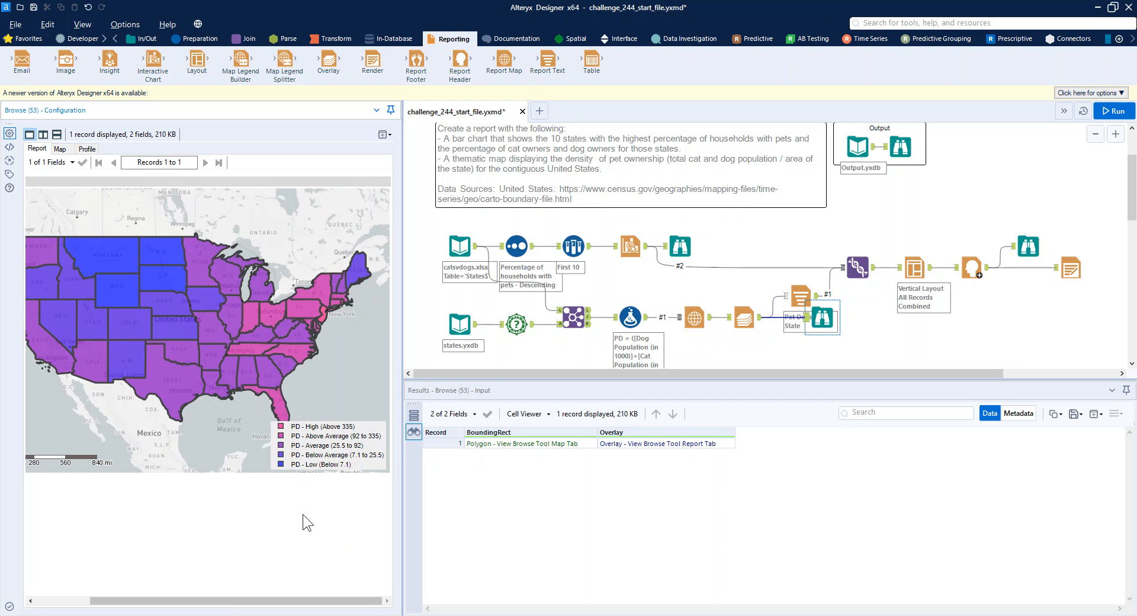
left_click(694, 318)
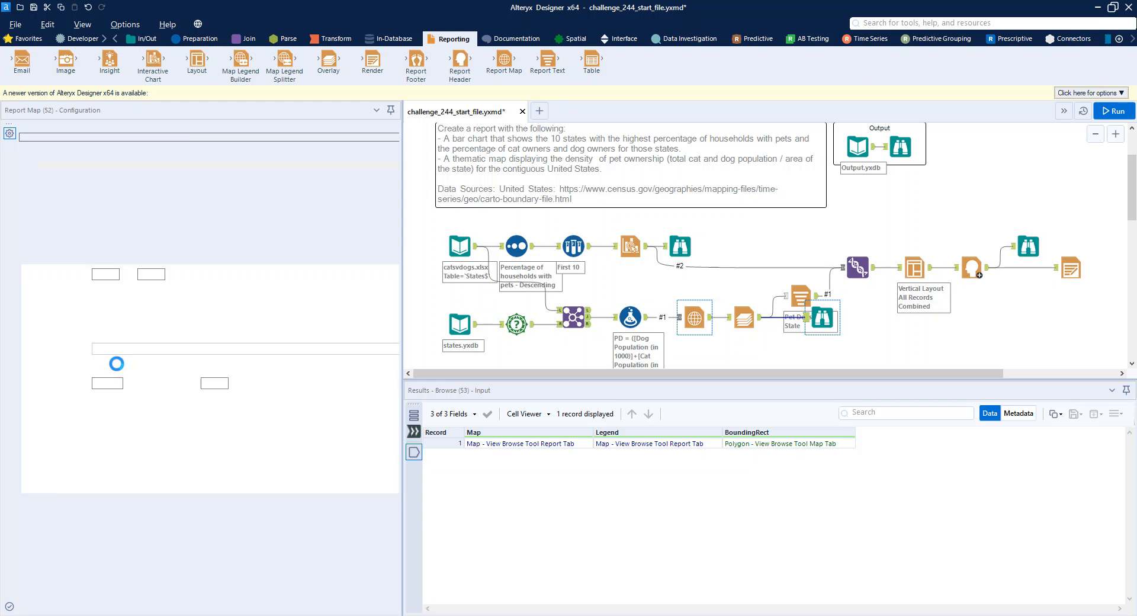
left_click(114, 293)
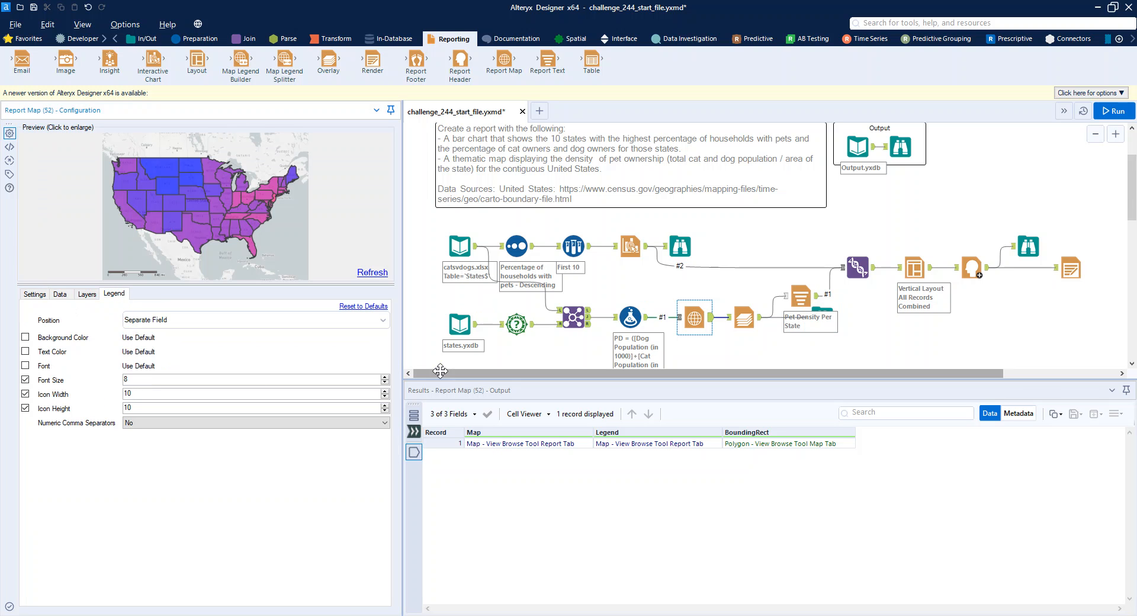
Set the Report Map legend's font size to 7, rerun the workflow and check the legend in the browsed map
left_click(384, 382)
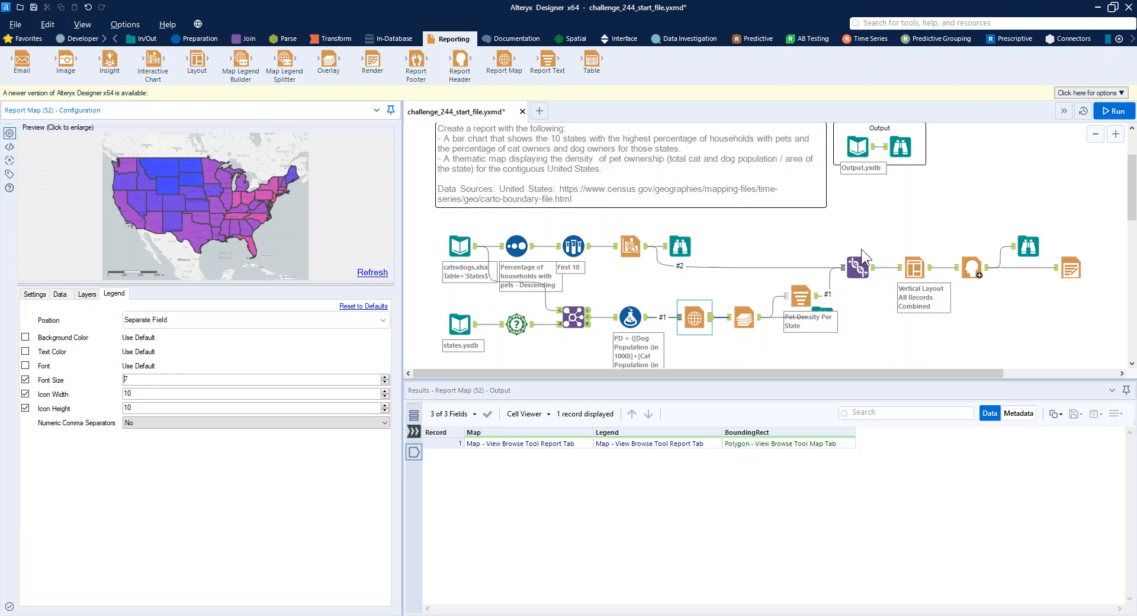
left_click(1112, 112)
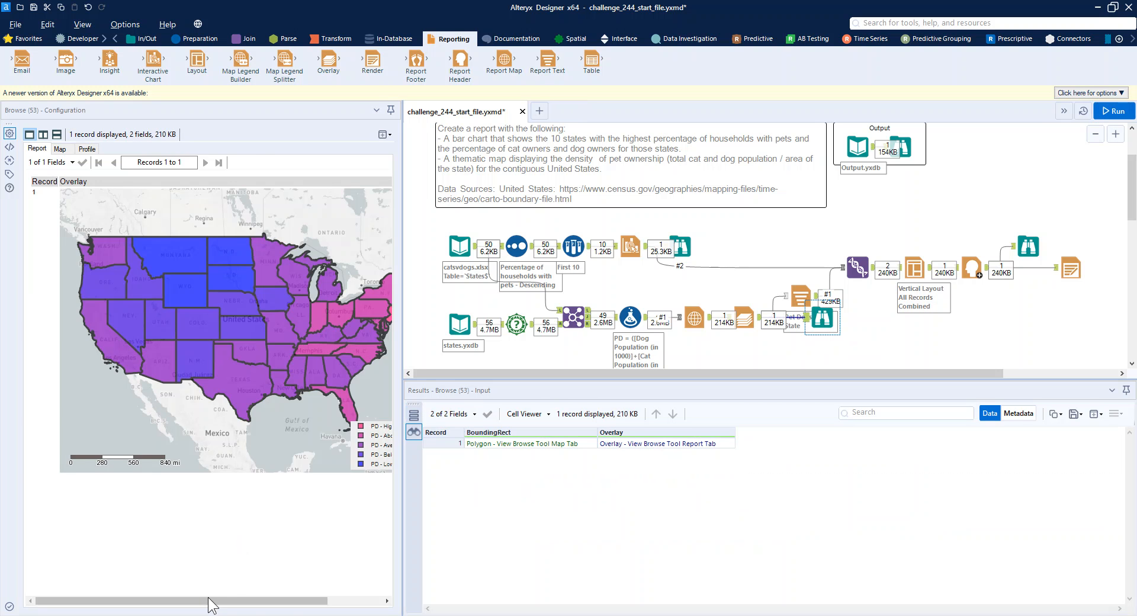
left_click_drag(210, 601, 299, 577)
Reduce the Report Map legend's icon height and icon width, rerun the workflow and check the legend in the browsed map
left_click(695, 318)
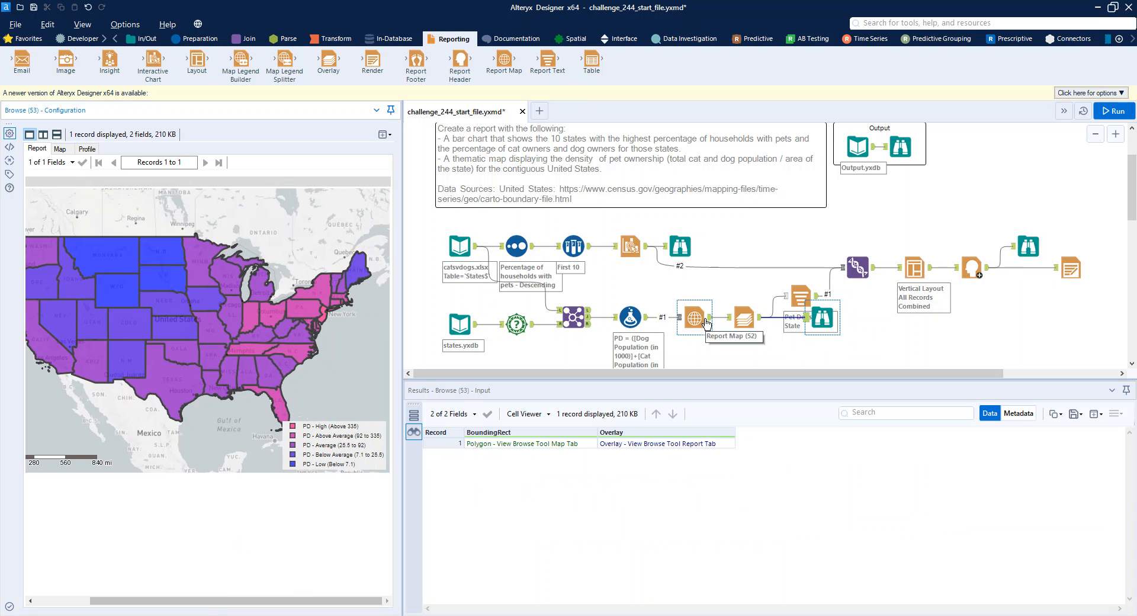
left_click(706, 323)
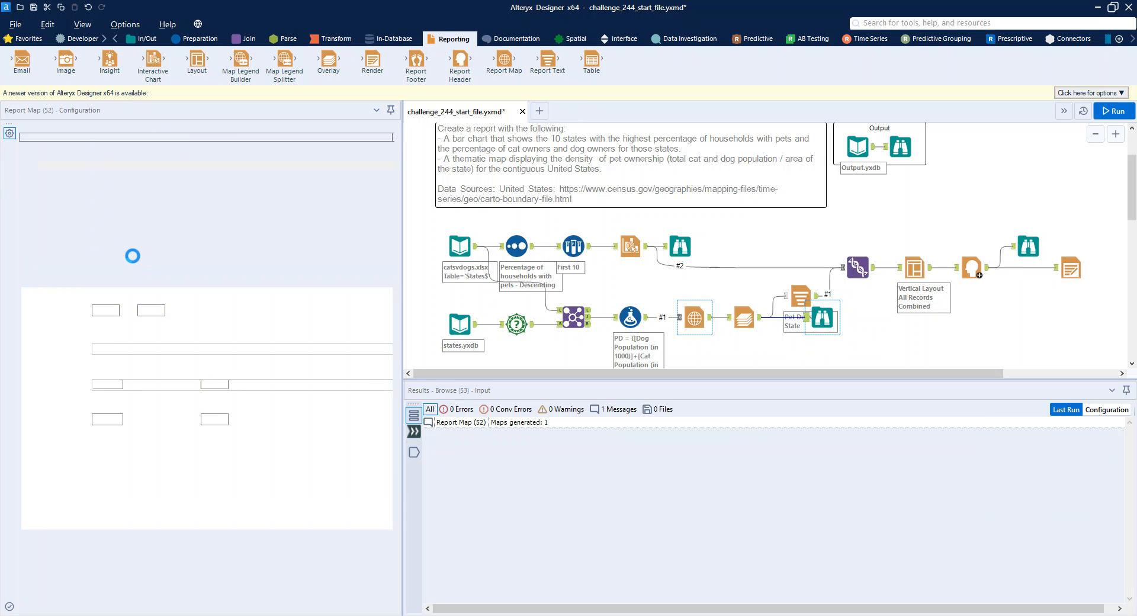
left_click(116, 294)
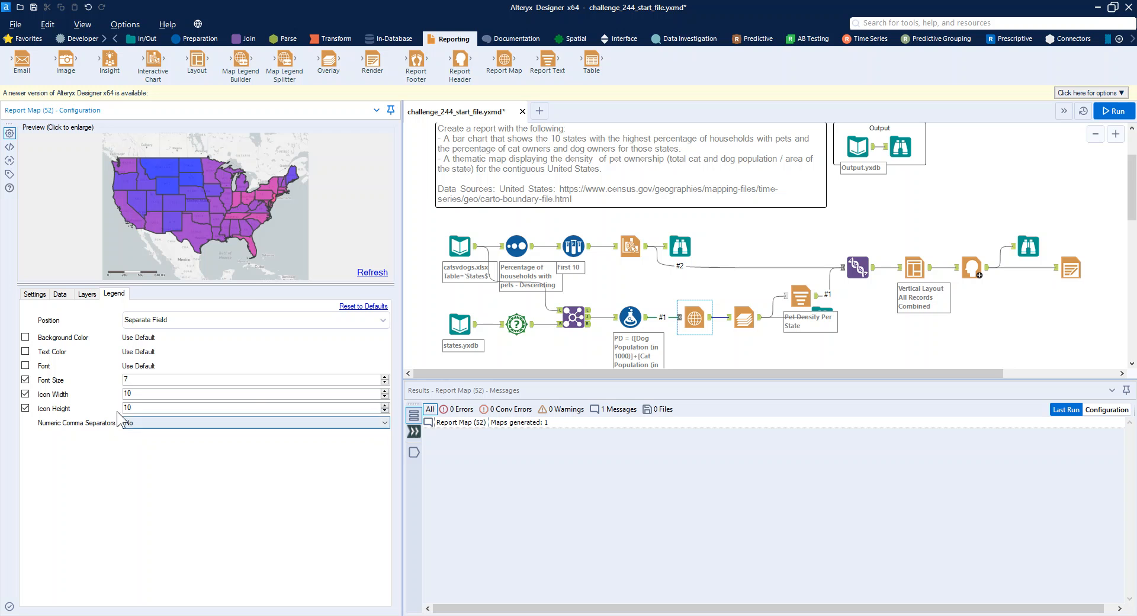
left_click(385, 410)
left_click(385, 411)
left_click(384, 397)
left_click(1109, 112)
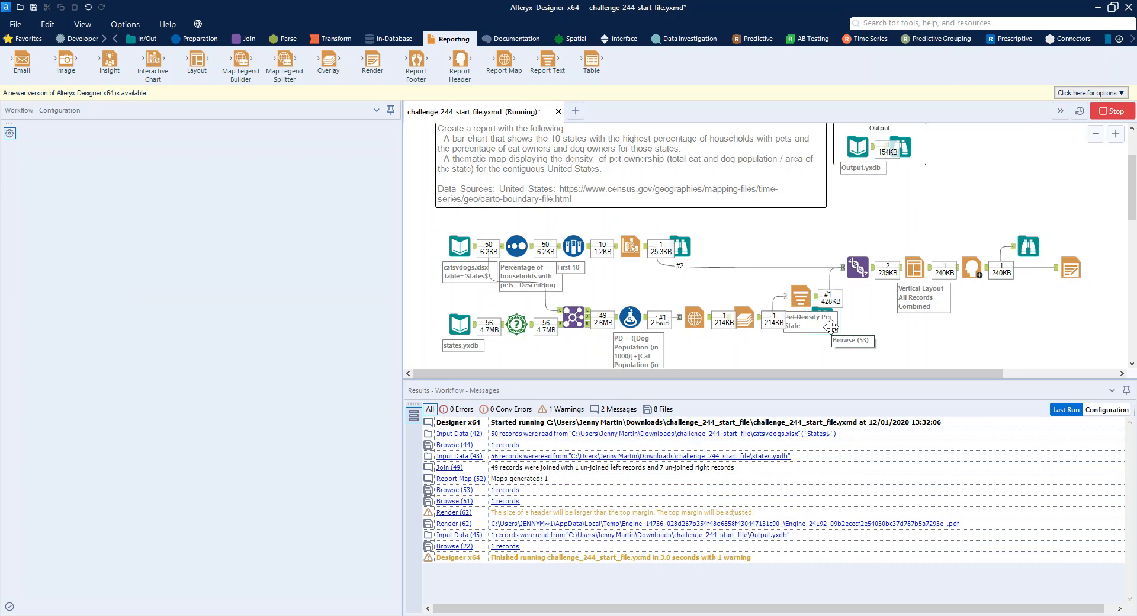
left_click(831, 326)
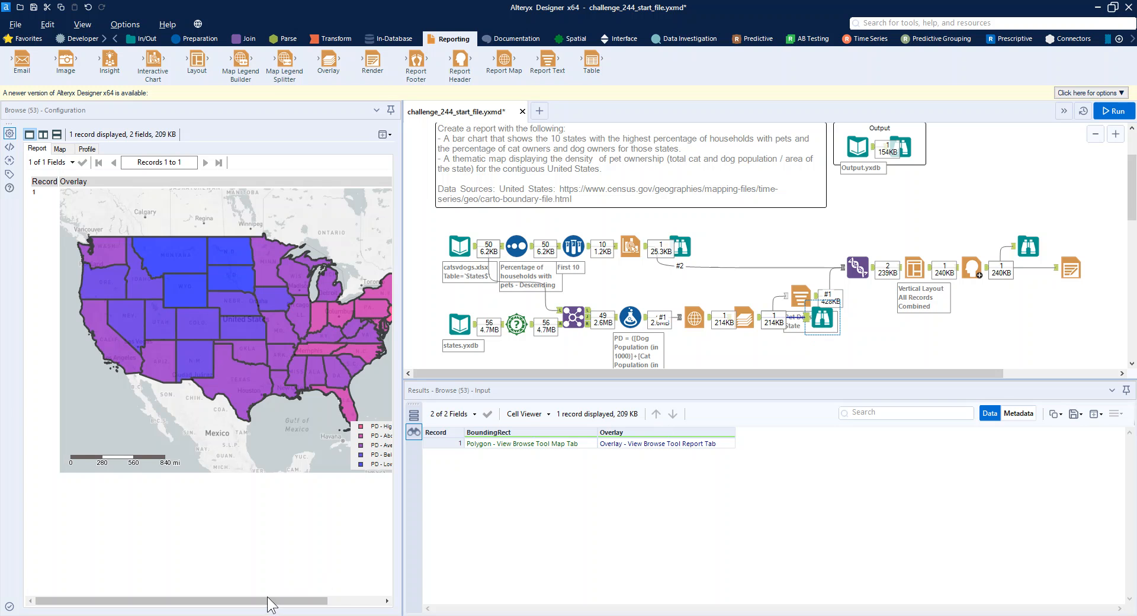
left_click_drag(266, 601, 377, 600)
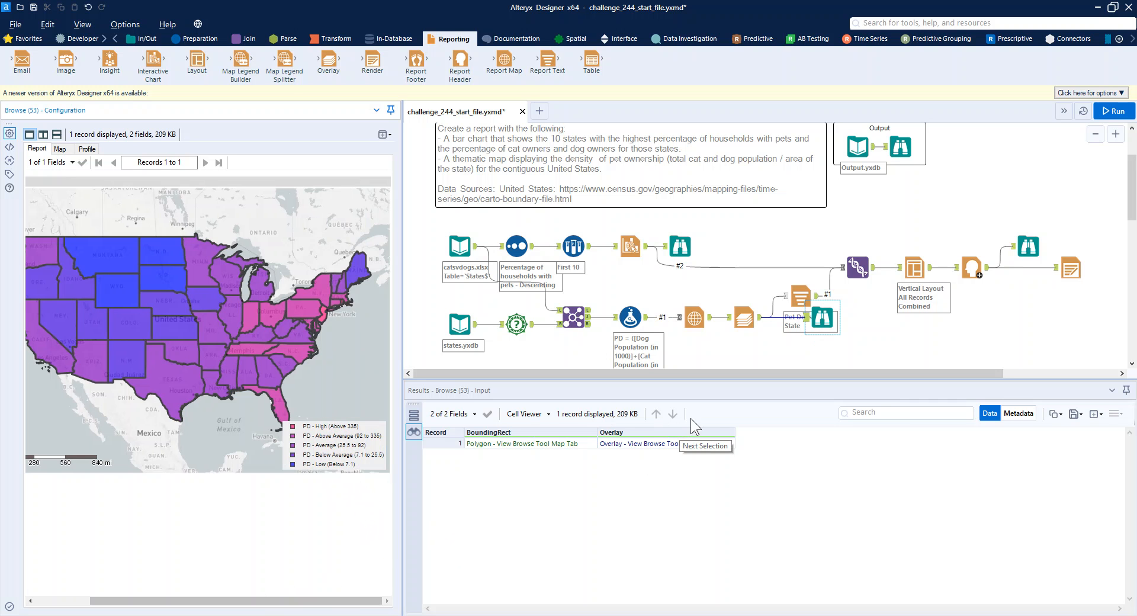
Review the Report Text settings for the map title, the Union's manual field mapping and the Layout tool's configuration
left_click(798, 291)
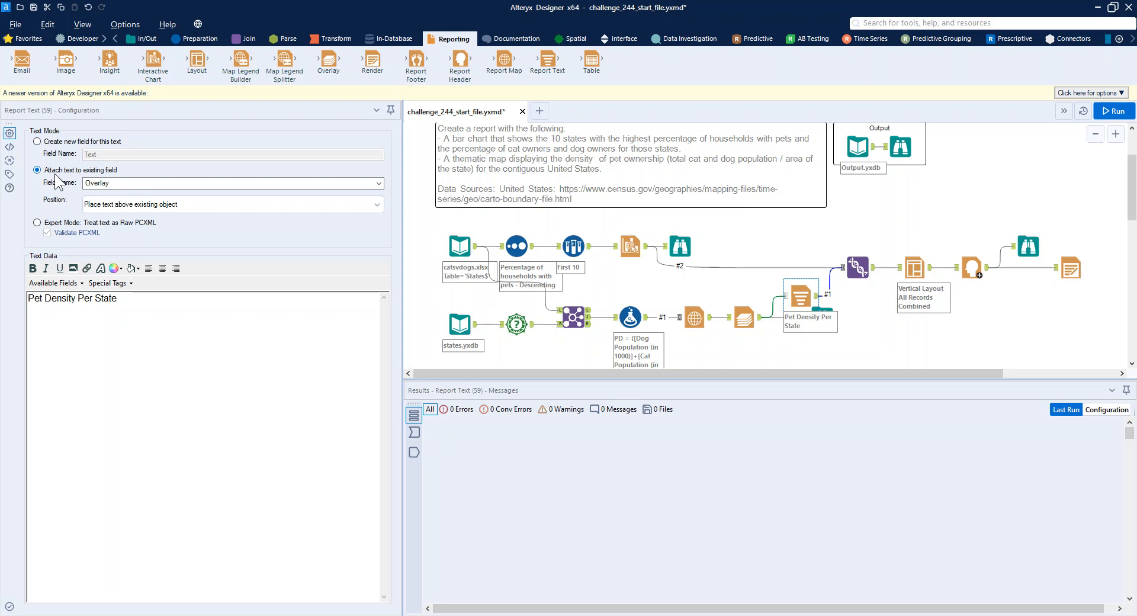
left_click(850, 268)
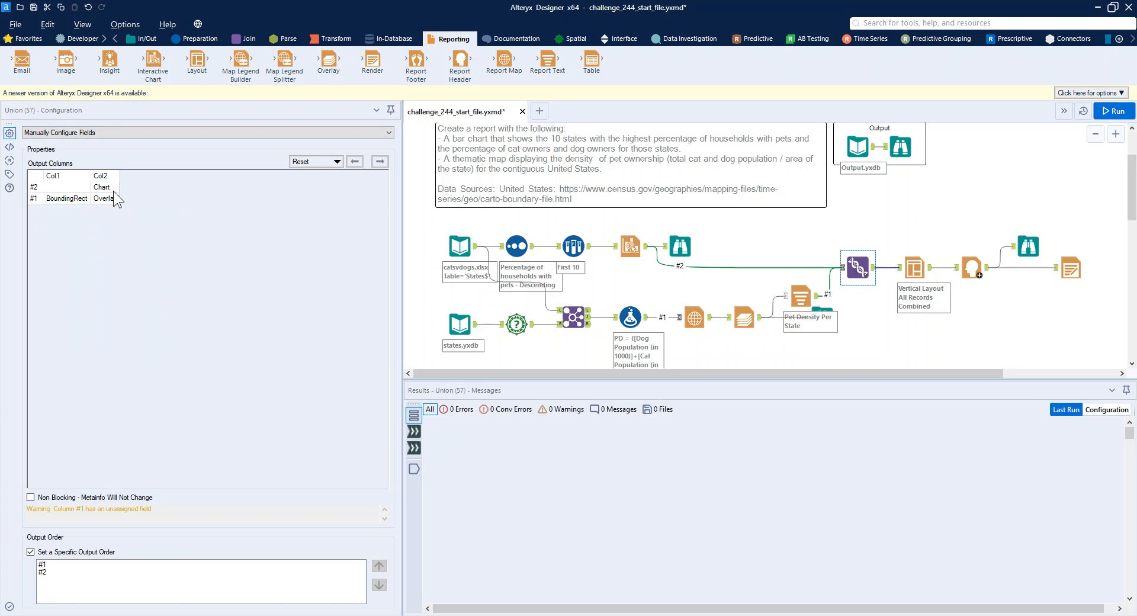
left_click(903, 274)
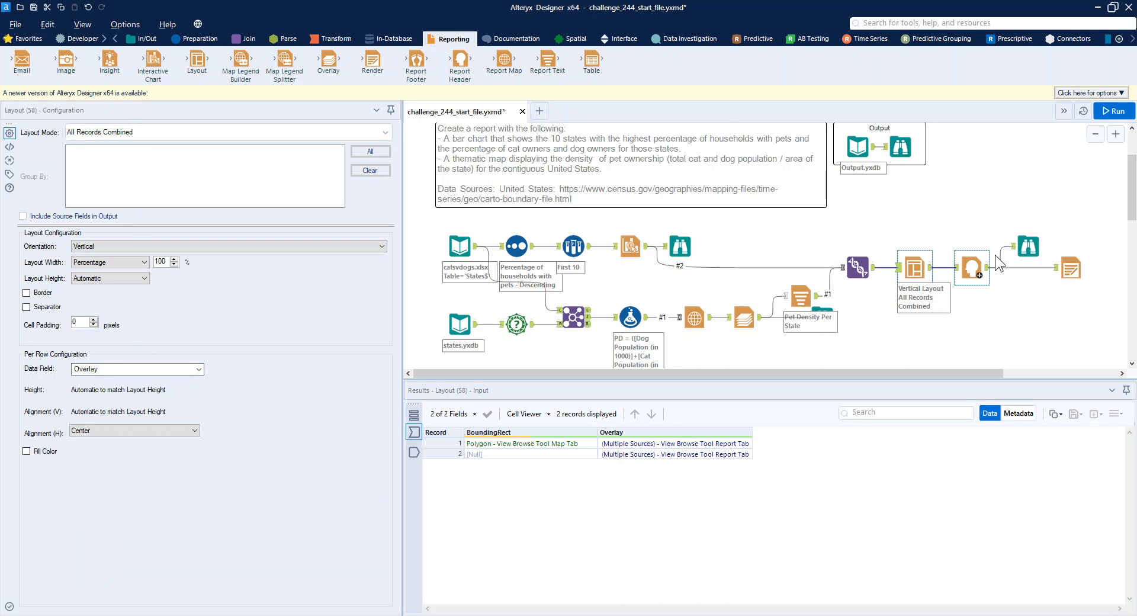
View the combined report layout in the final Browse tool, from the density map to the top-10 states bar chart
left_click(1029, 246)
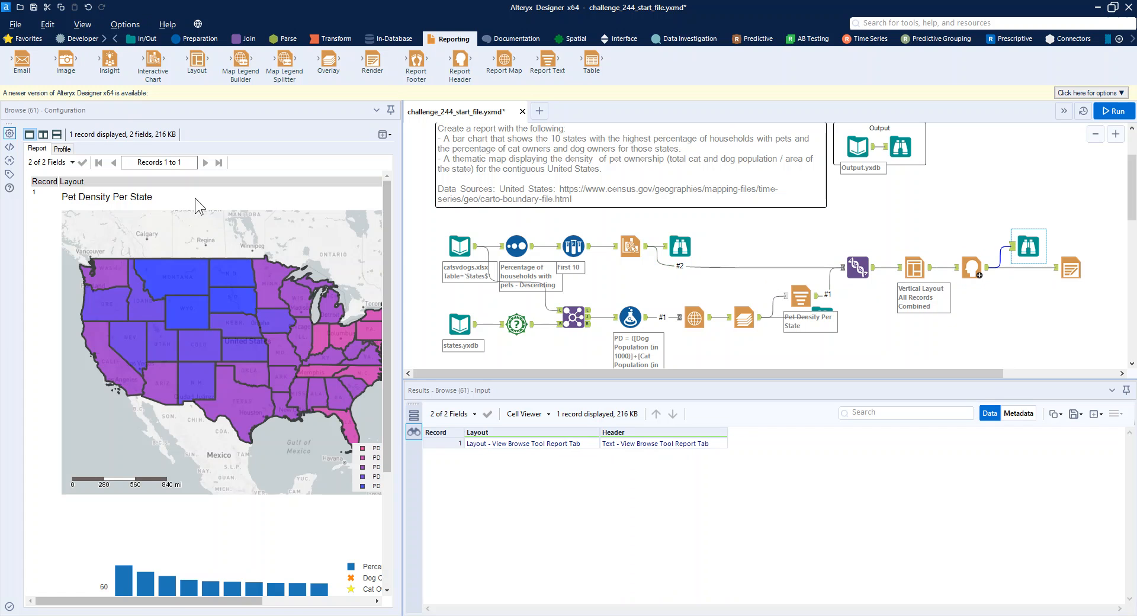
scroll(186, 300, "down", 3)
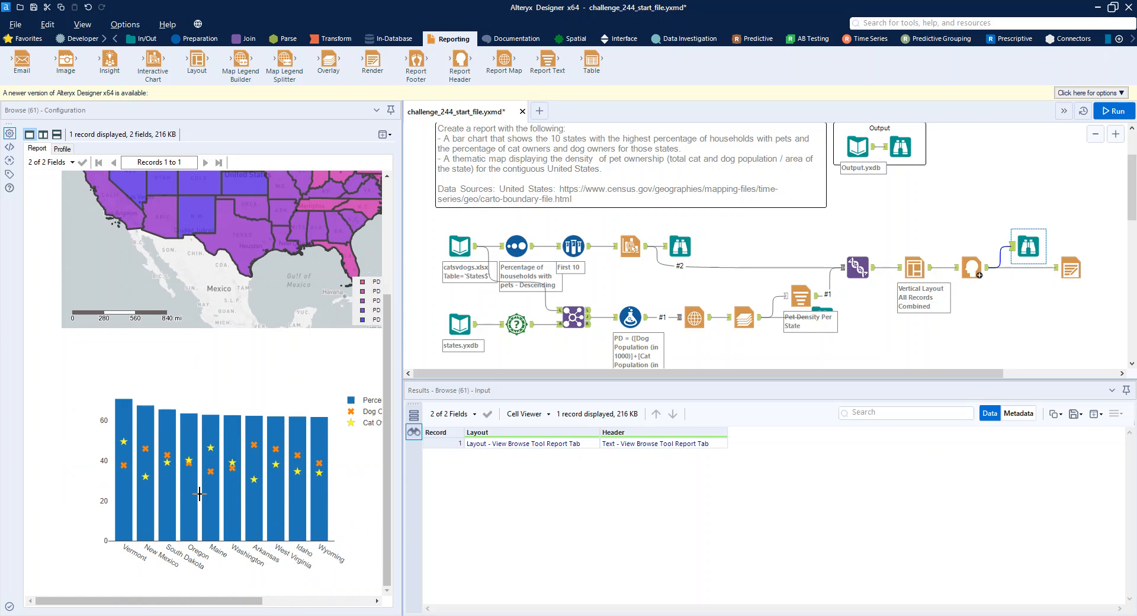
mouse_move(229, 484)
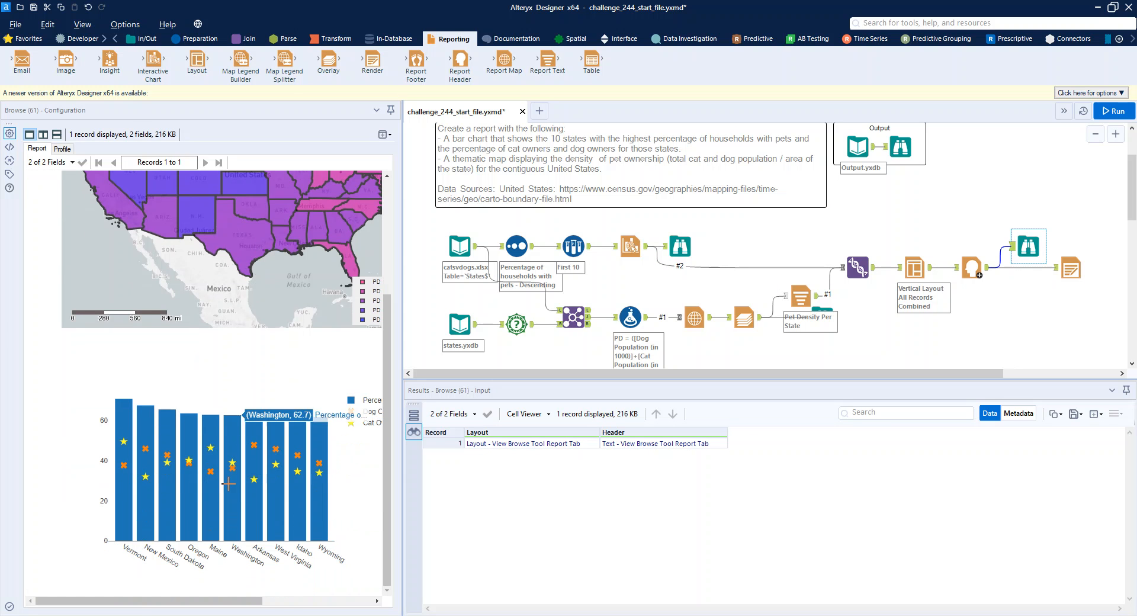
Check the report title in the Report Header tool and view the resulting Header field in the final Browse tool
left_click(970, 268)
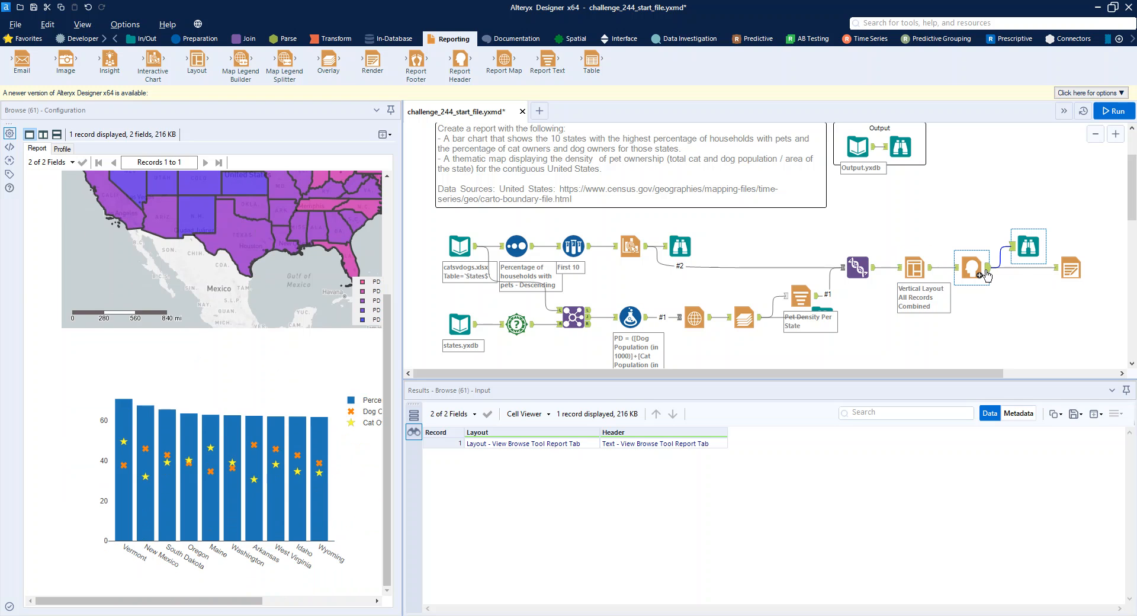
left_click(256, 225)
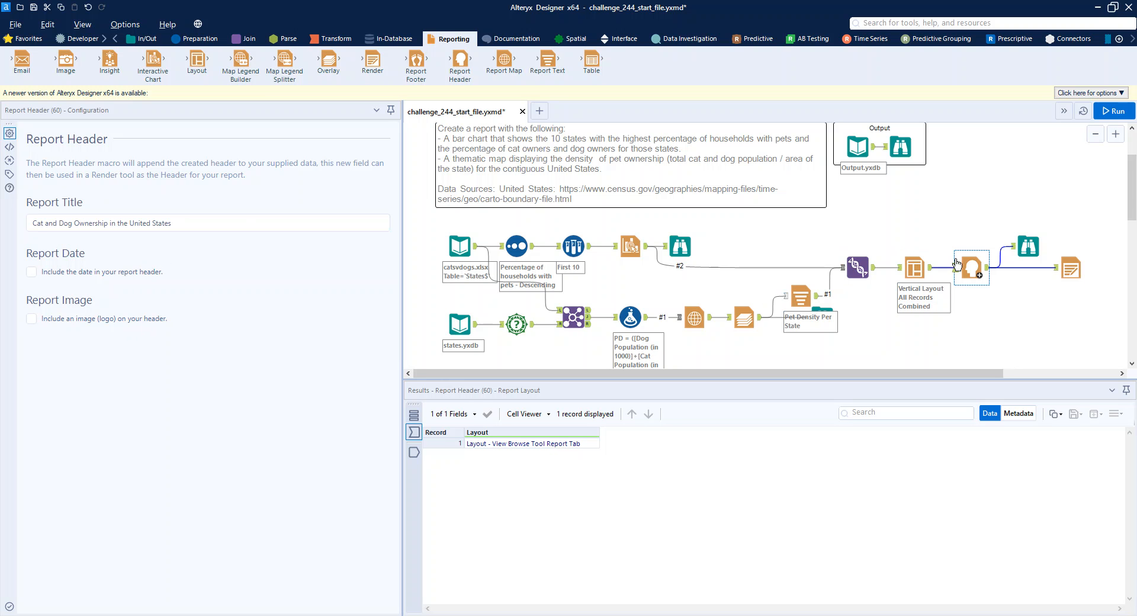
left_click(1029, 246)
left_click_drag(169, 600, 278, 600)
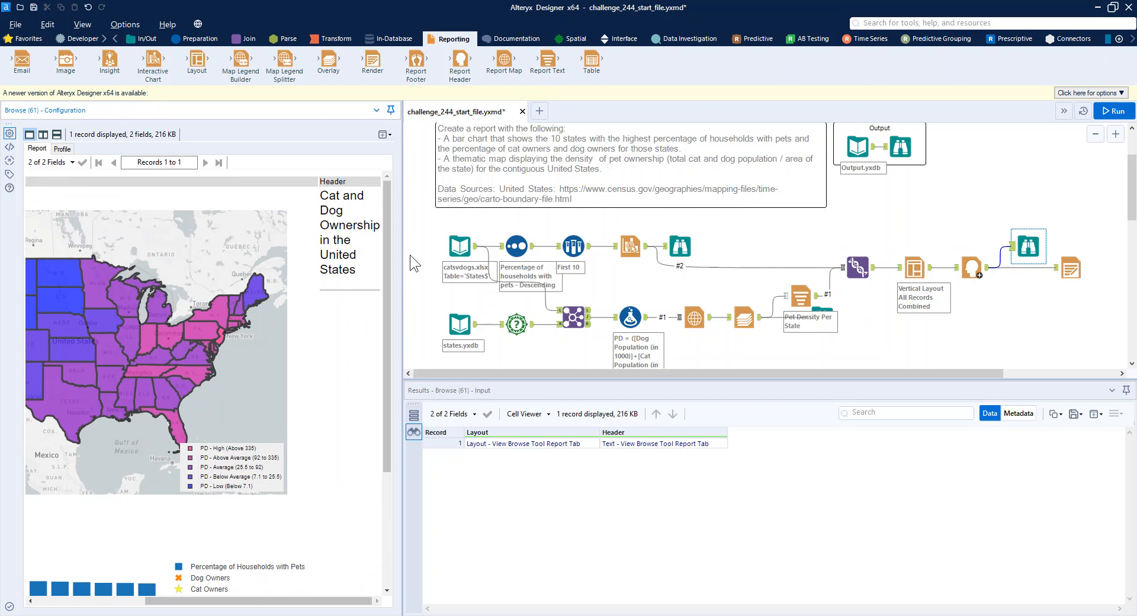
Check the Render tool's output, header and page settings, and open the rendered PDF from the workflow messages
left_click(1070, 268)
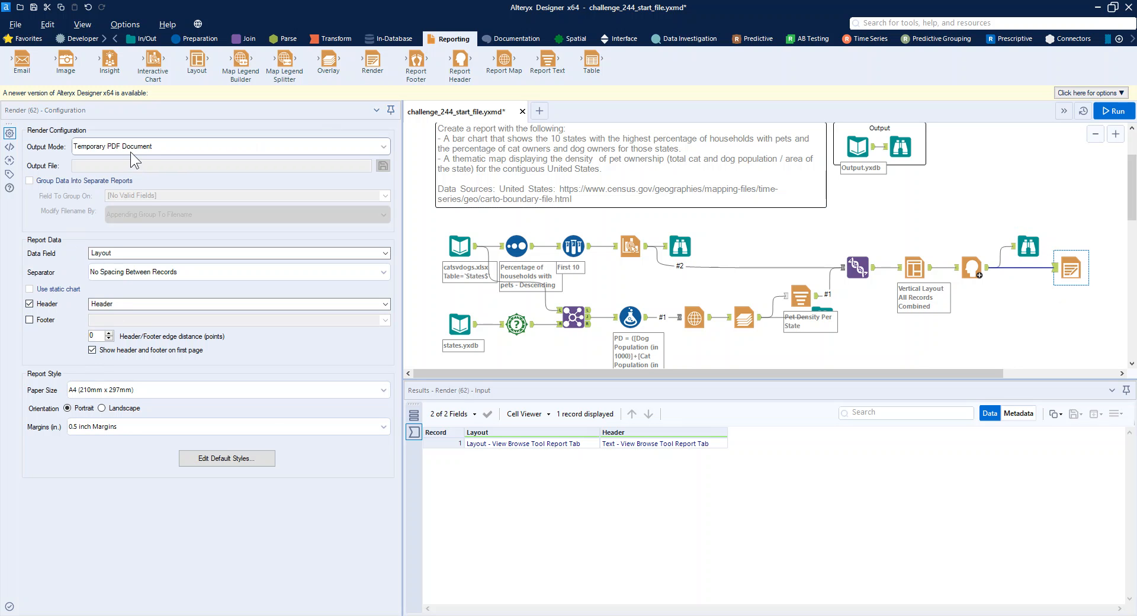
left_click(918, 347)
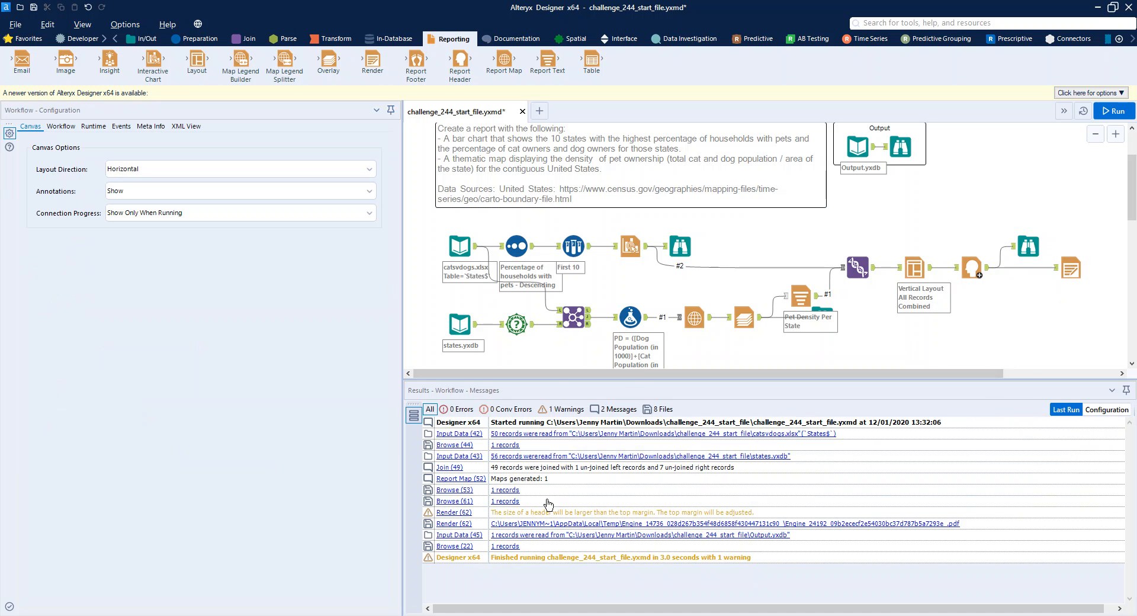
left_click(523, 524)
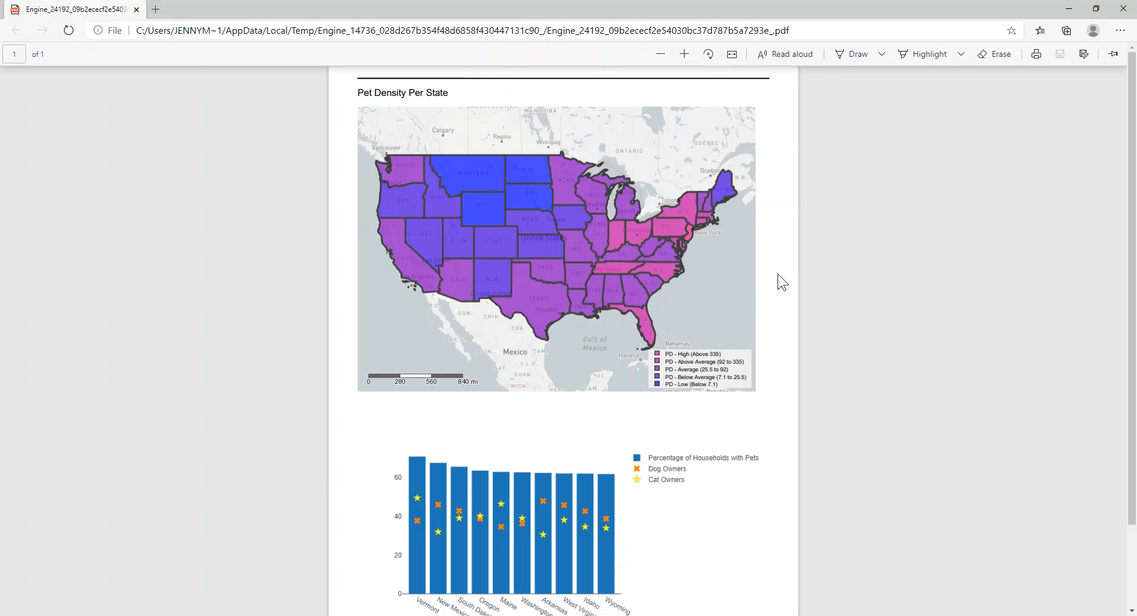
Examine the map and bar chart in the PDF report and its print preview, and switch back to Alteryx Designer
scroll(777, 273, "down", 5, "ctrl")
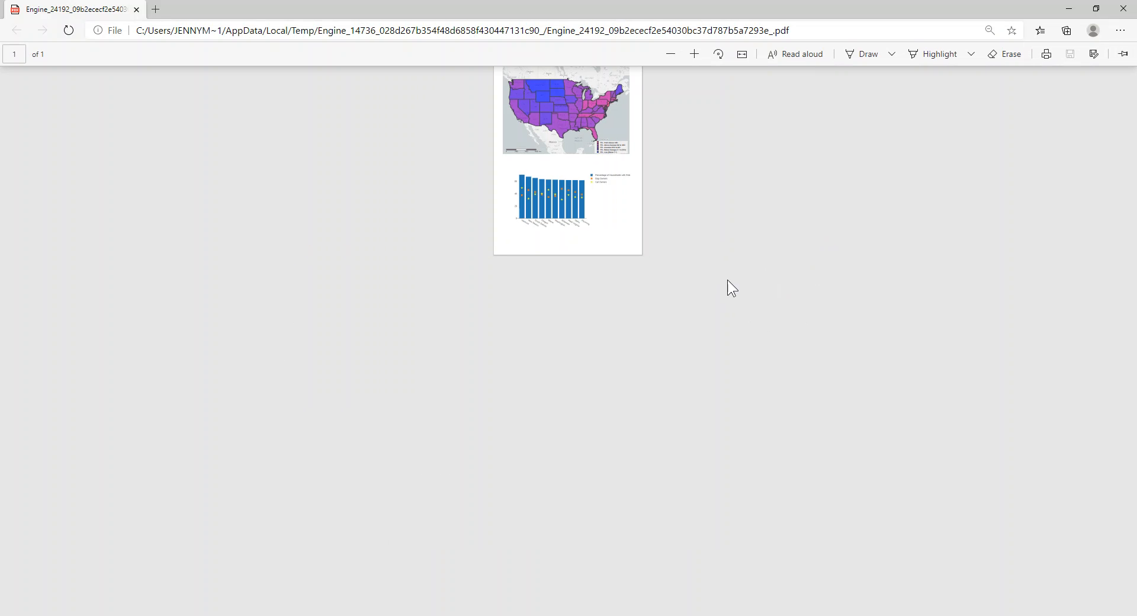
scroll(651, 270, "up", 5, "ctrl")
scroll(631, 314, "down", 3, "ctrl")
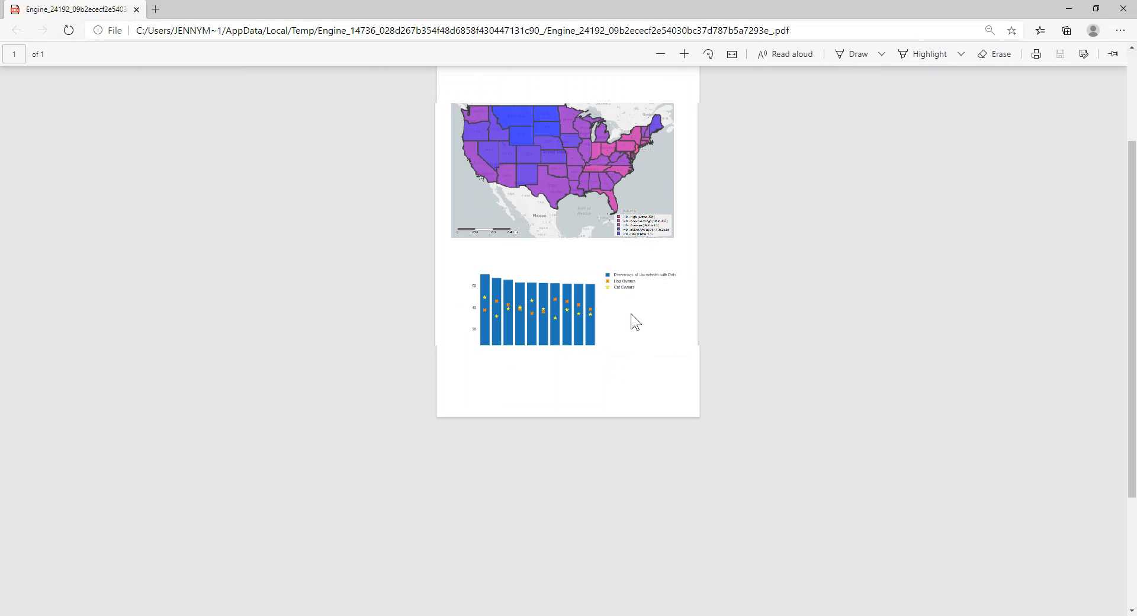
scroll(630, 314, "up", 1, "ctrl")
left_click(1046, 54)
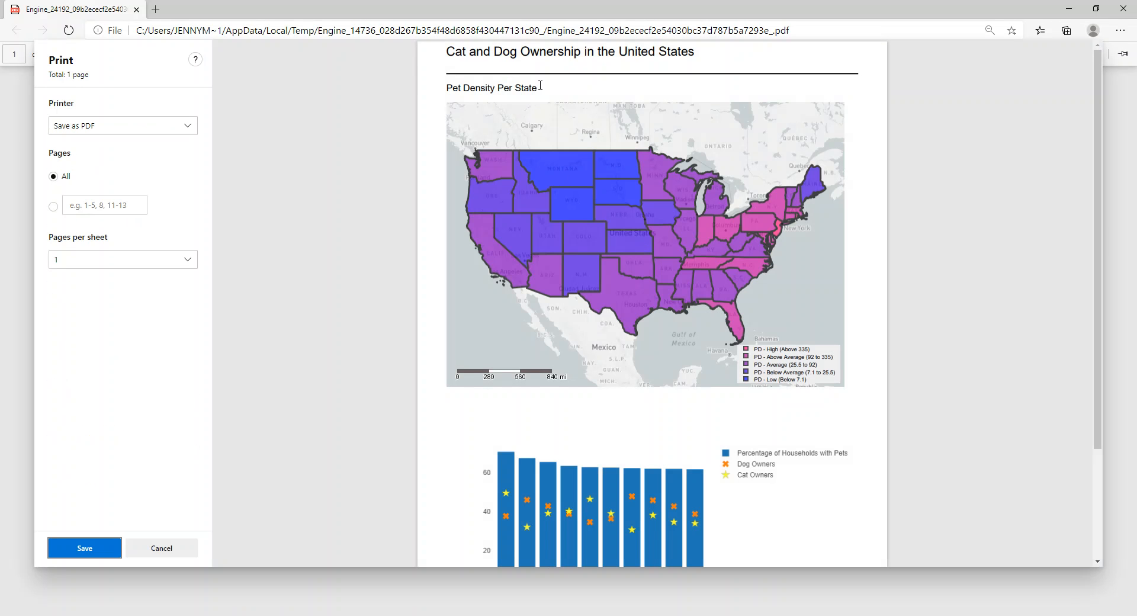
scroll(545, 236, "down", 3)
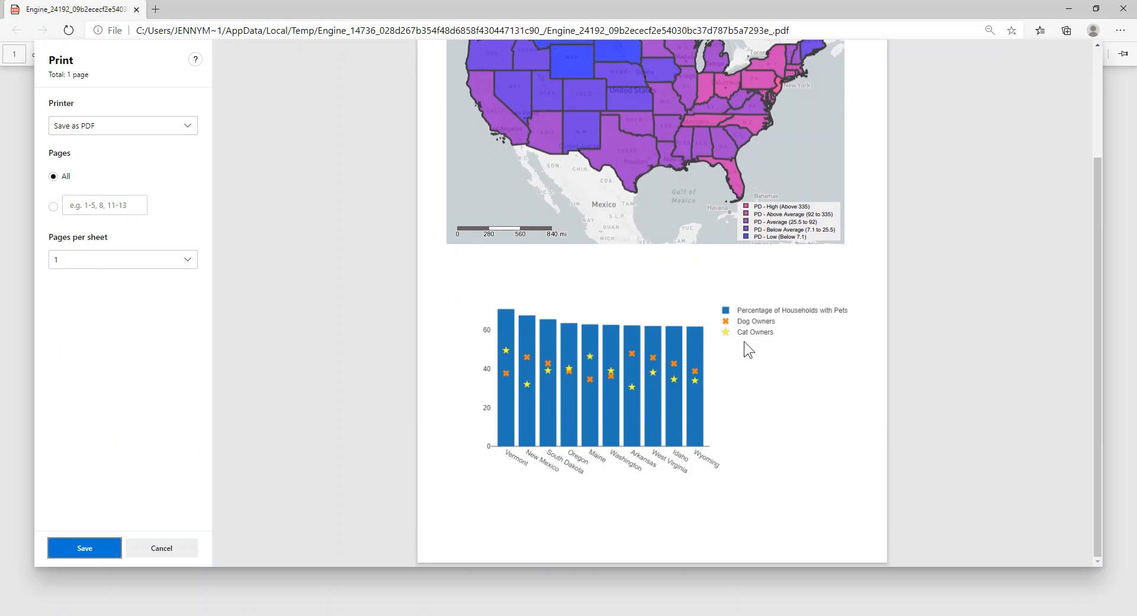
key("Escape")
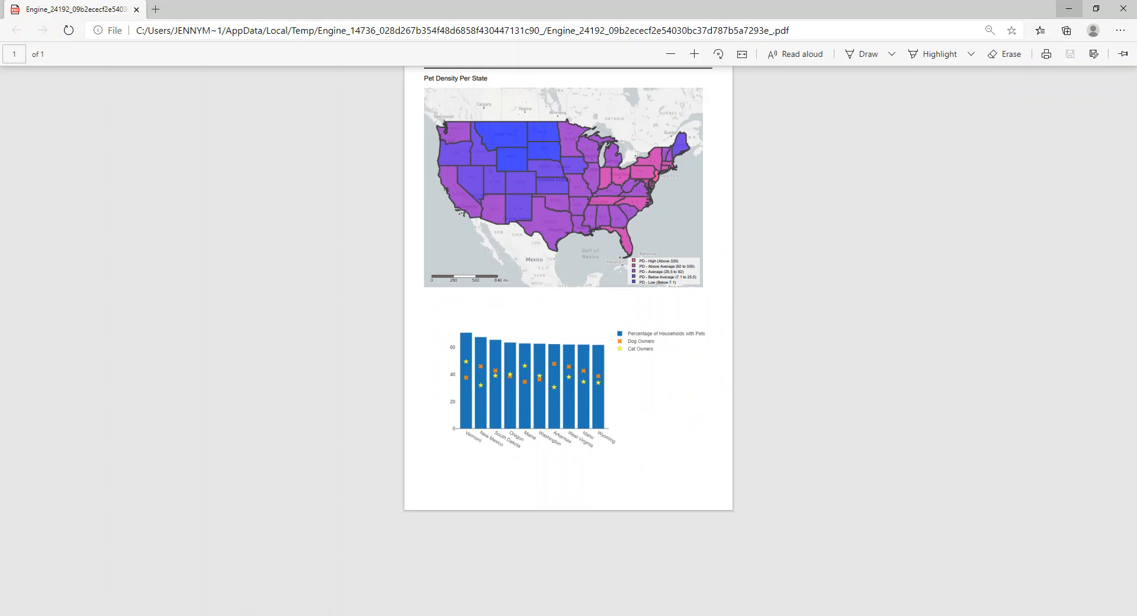
left_click(1069, 9)
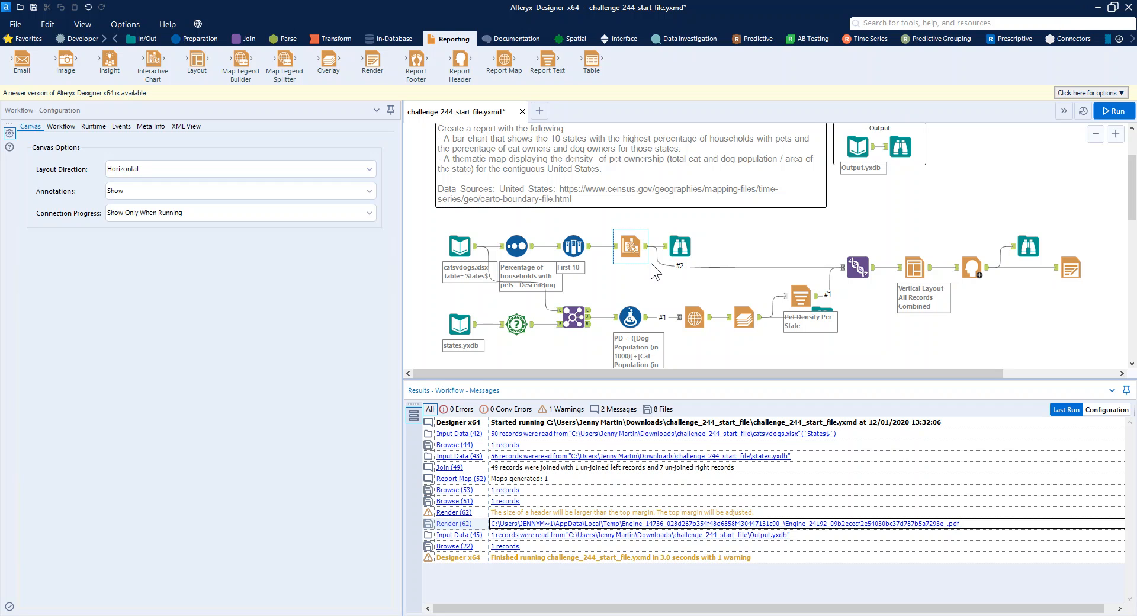